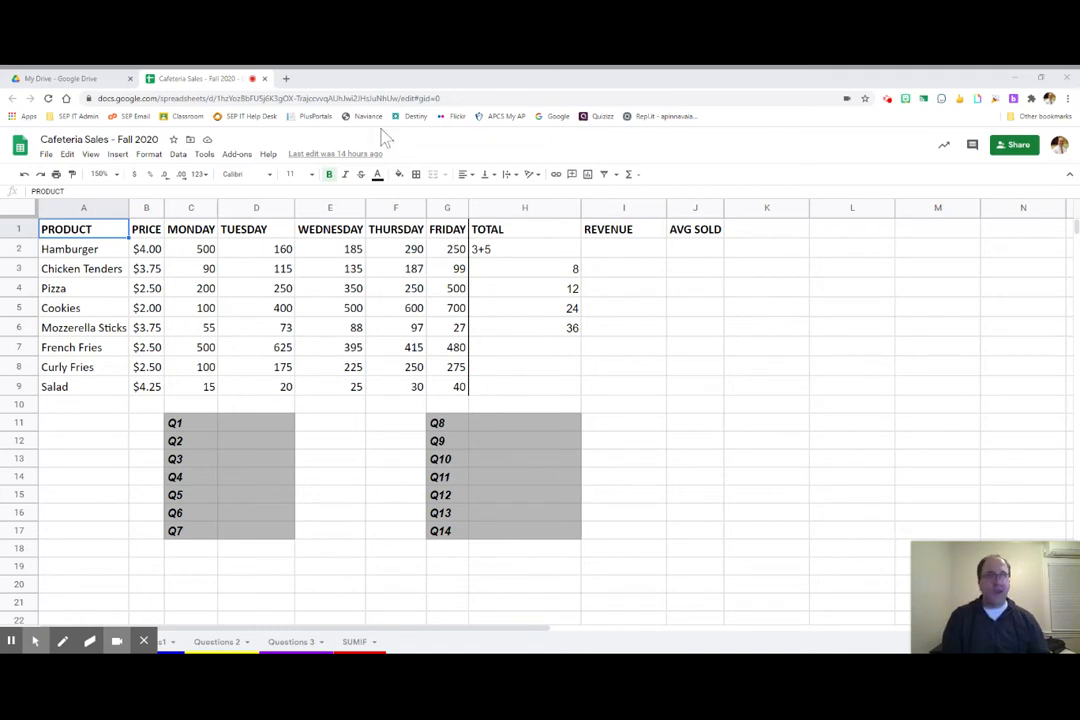
{"action": "left_click", "coordinate": [497, 257]}
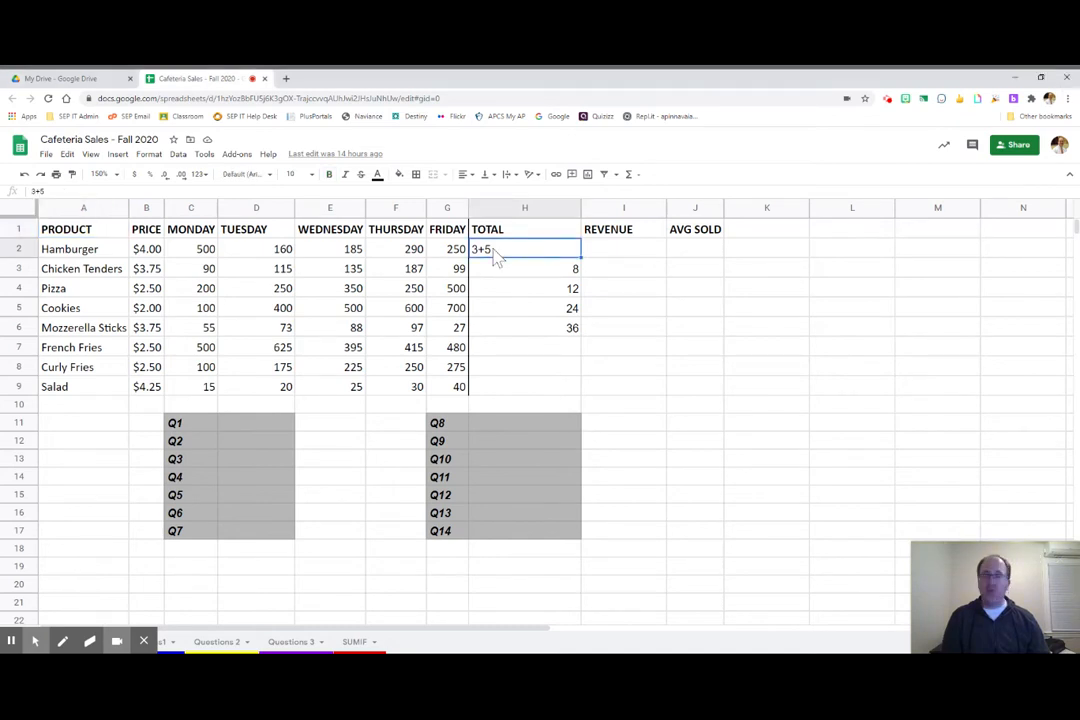
{"action": "type", "text": "1347"}
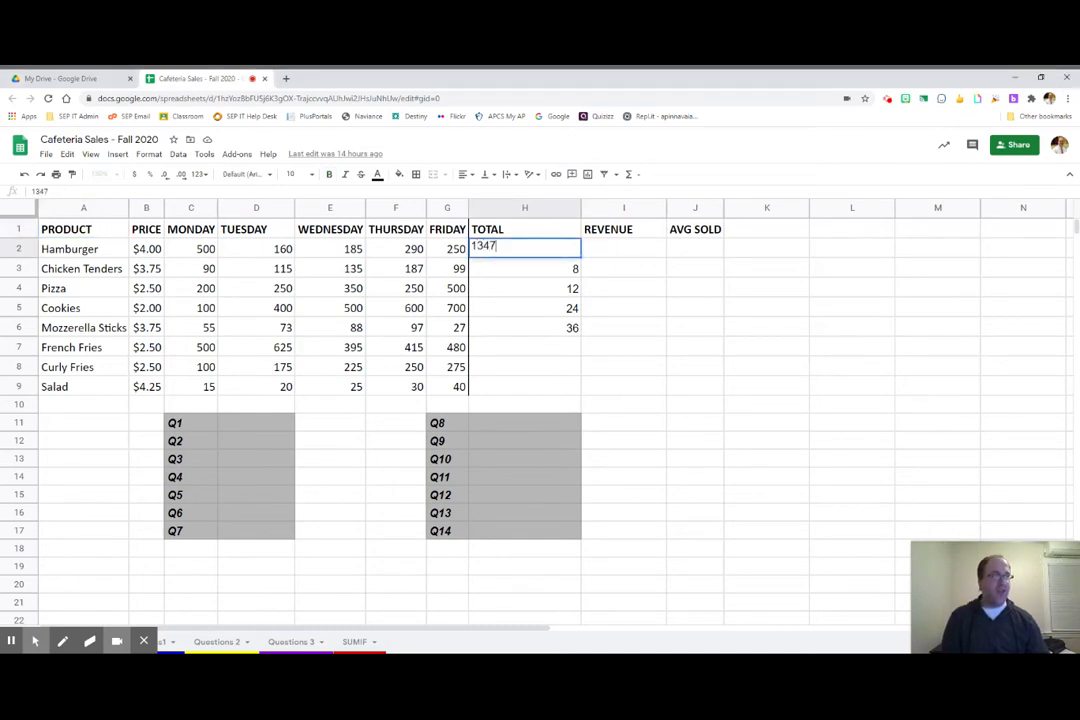
{"action": "key", "text": "Return"}
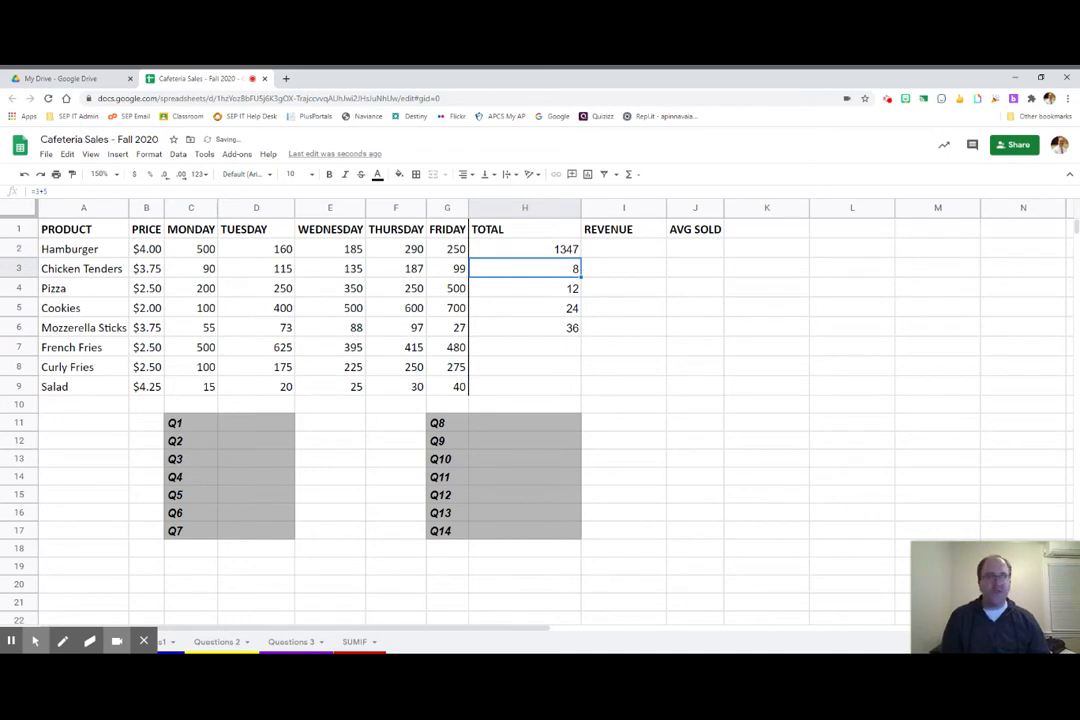
{"action": "left_click", "coordinate": [496, 253]}
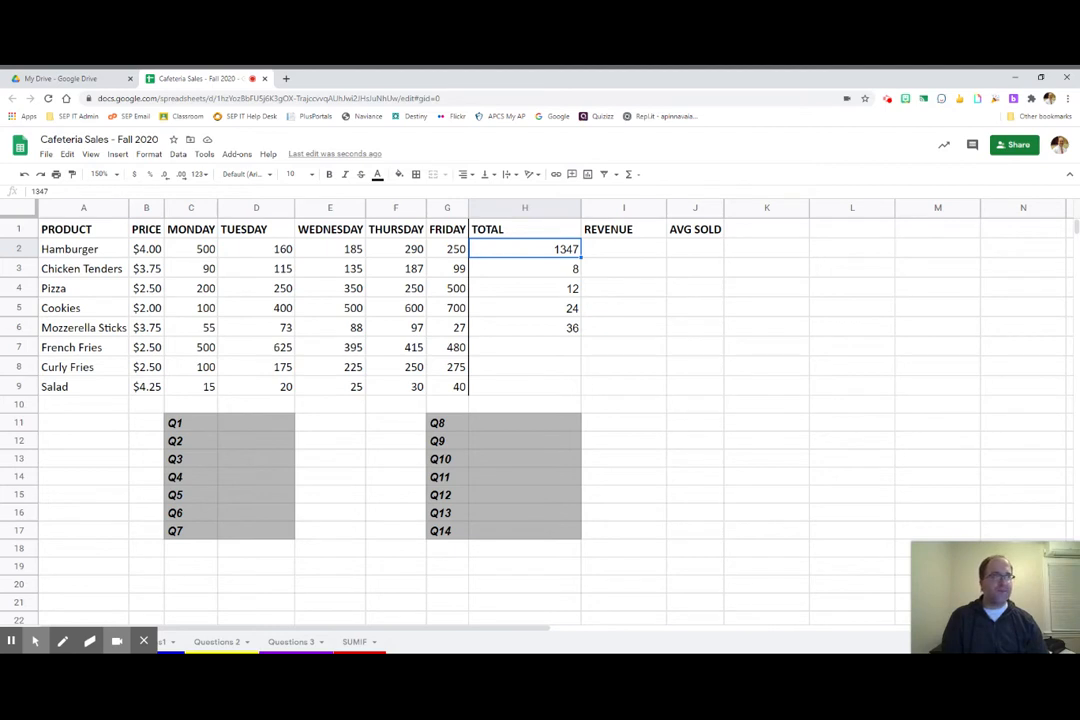
{"action": "key", "text": "Delete"}
Step: Inspect the formula behind the Chicken Tenders total in H3, both in the cell and in the formula bar
{"action": "left_click", "coordinate": [525, 269]}
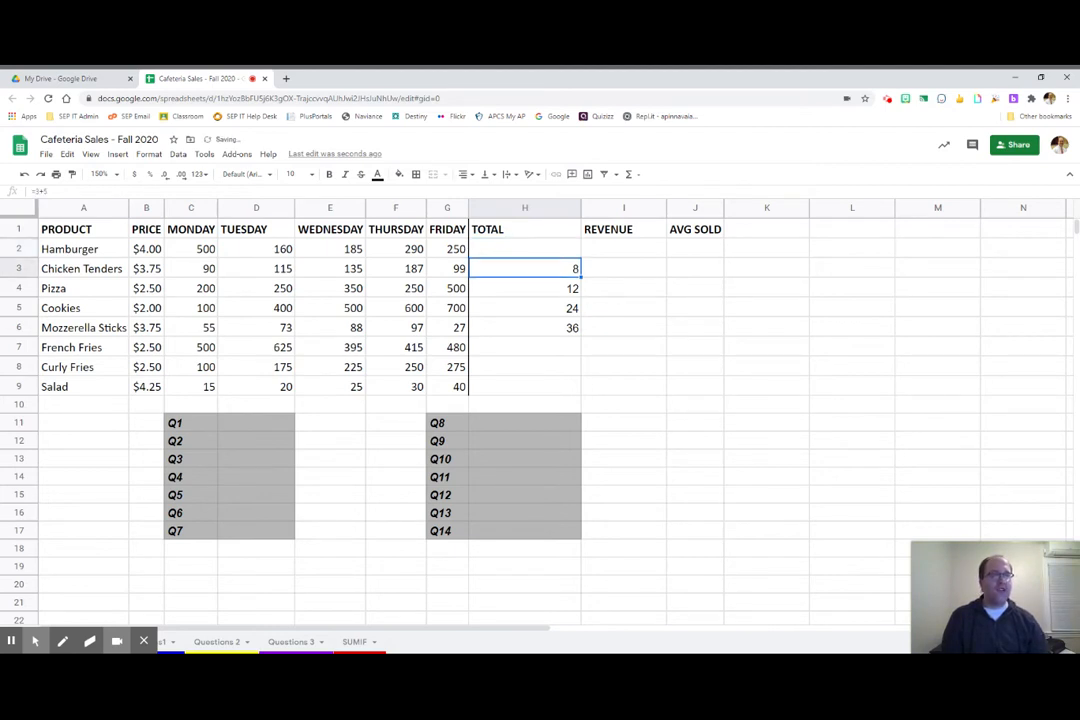
{"action": "double_click", "coordinate": [509, 272]}
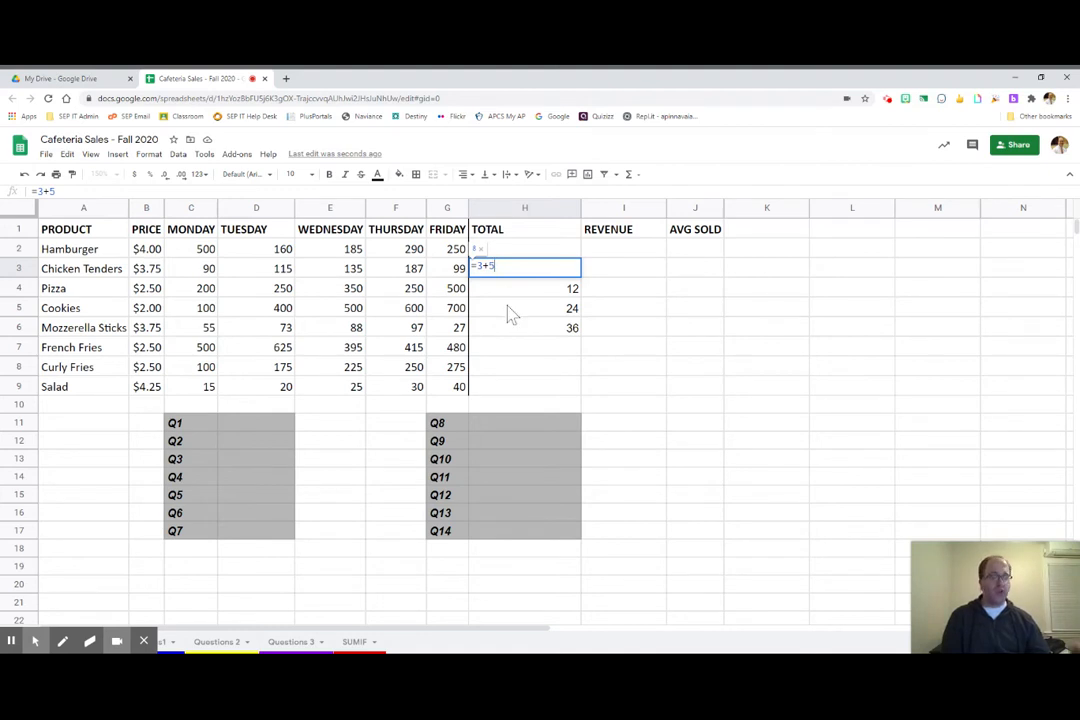
{"action": "key", "text": "Return"}
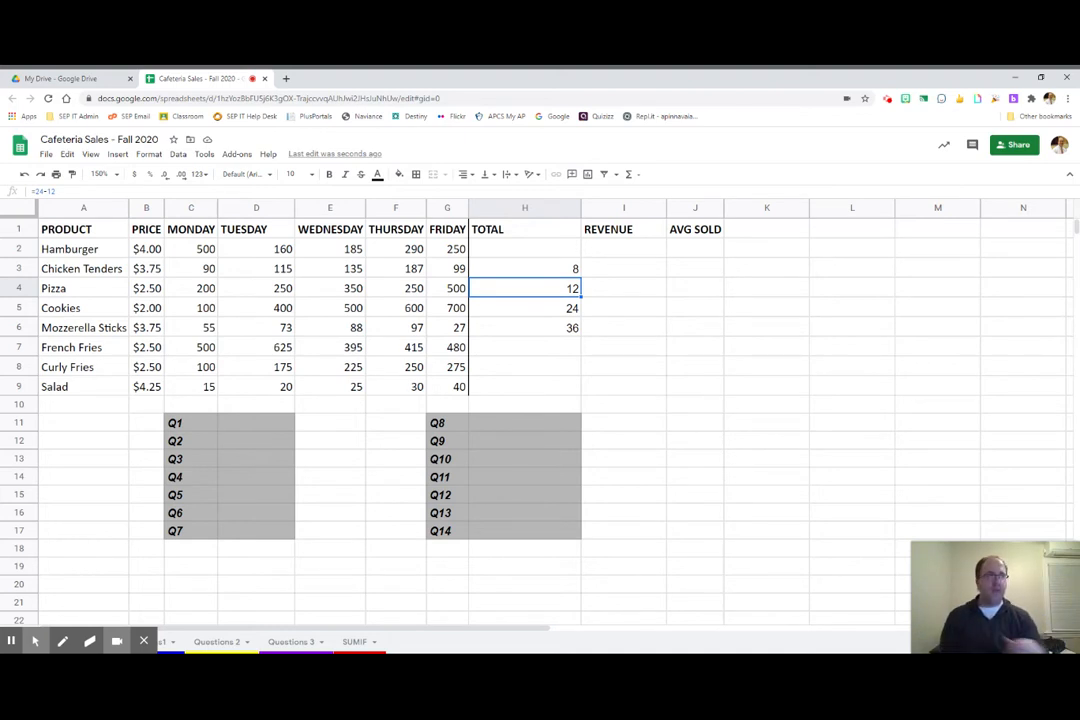
{"action": "left_click", "coordinate": [559, 270]}
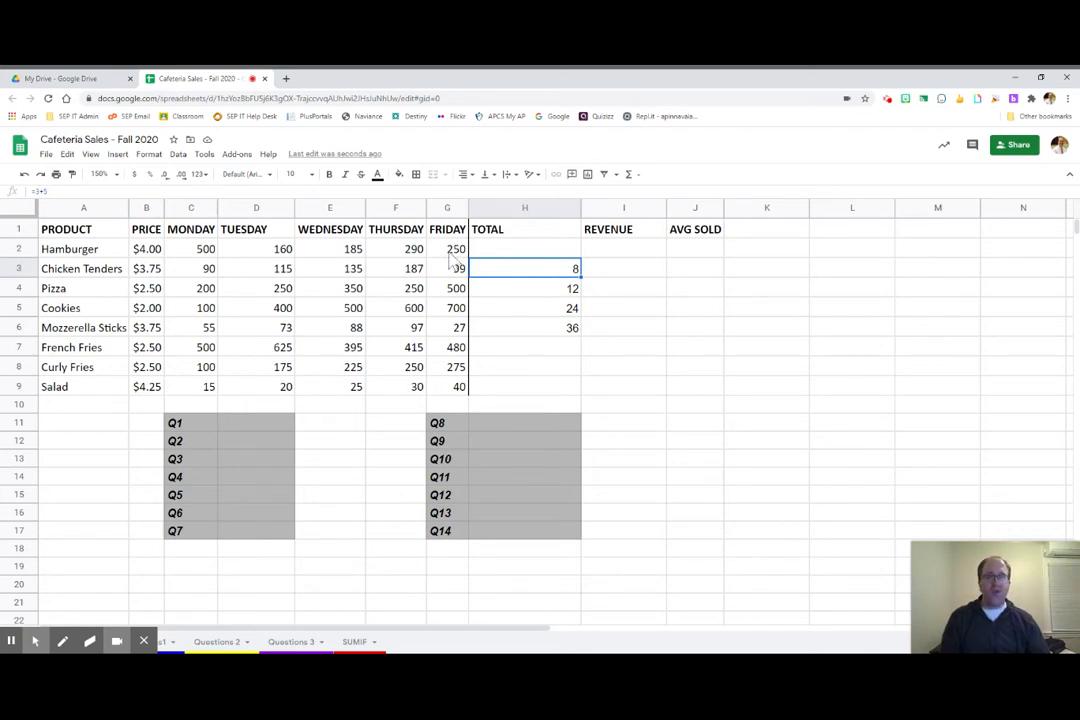
{"action": "left_click", "coordinate": [38, 191]}
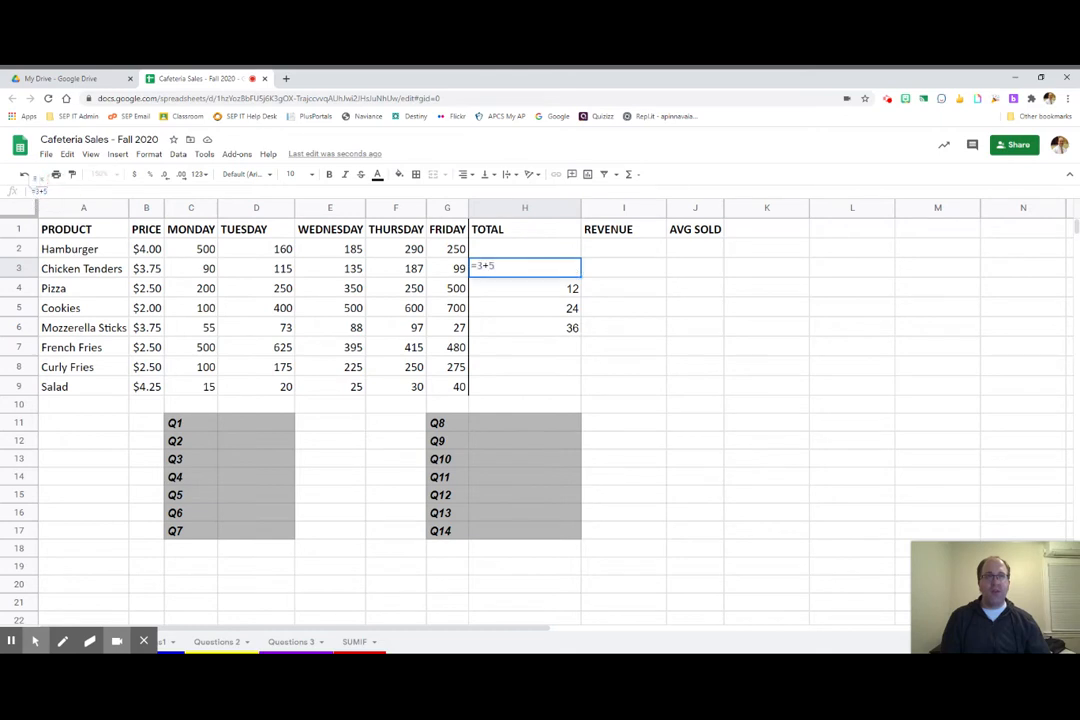
{"action": "left_click", "coordinate": [40, 190]}
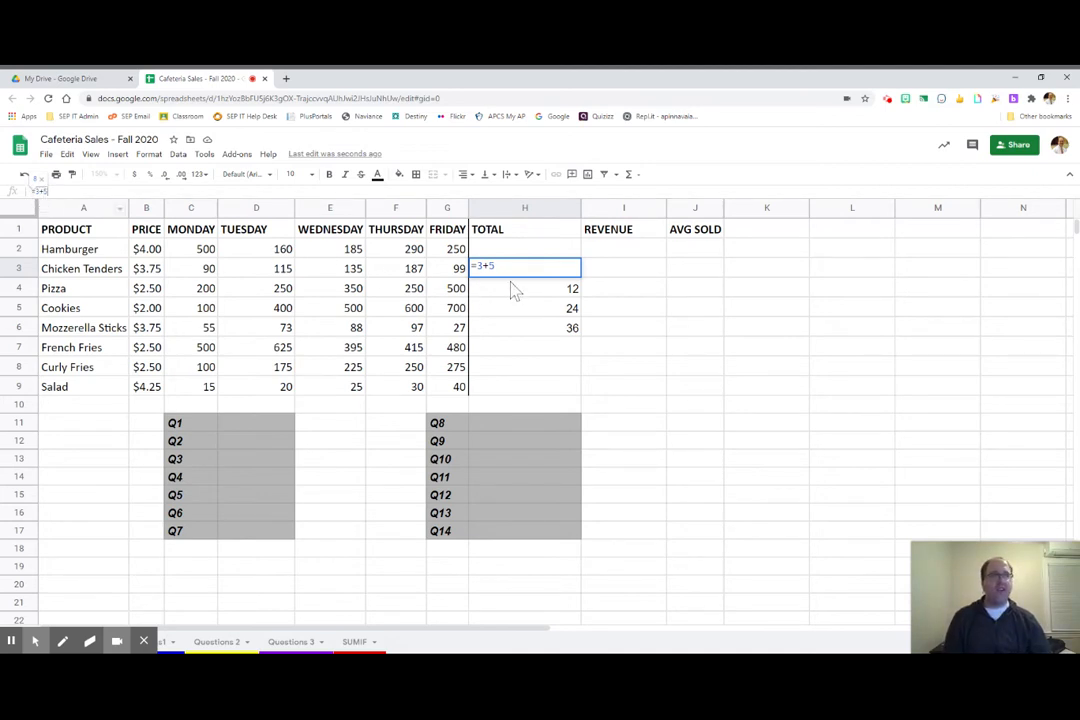
{"action": "key", "text": "Return"}
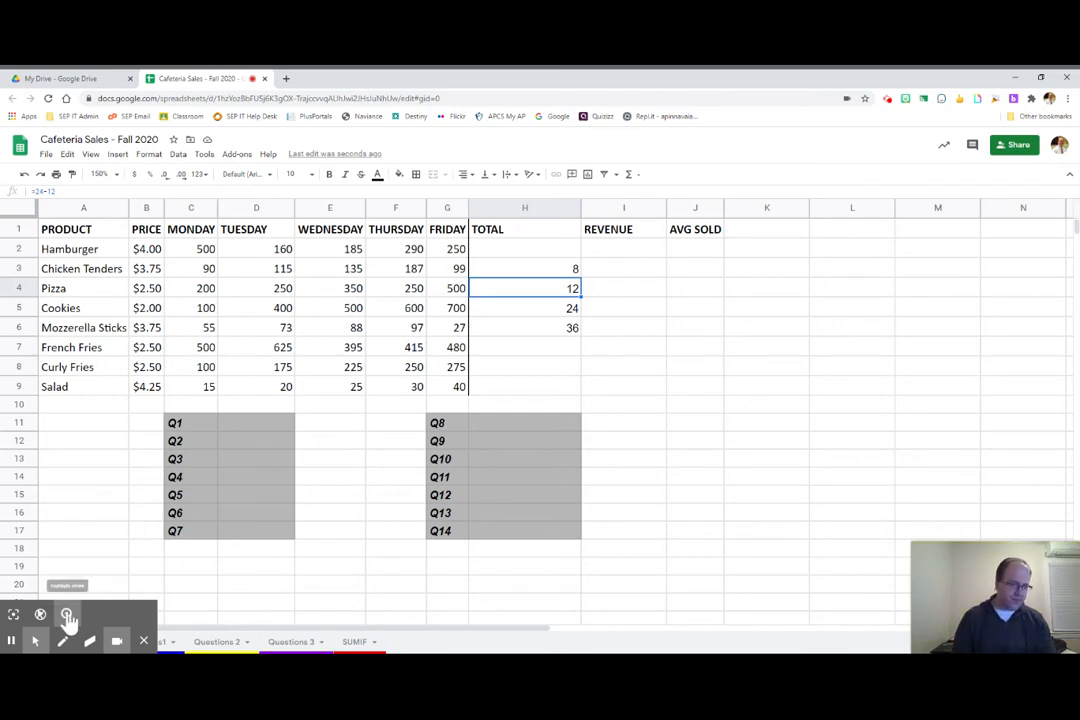
{"action": "left_click", "coordinate": [14, 616]}
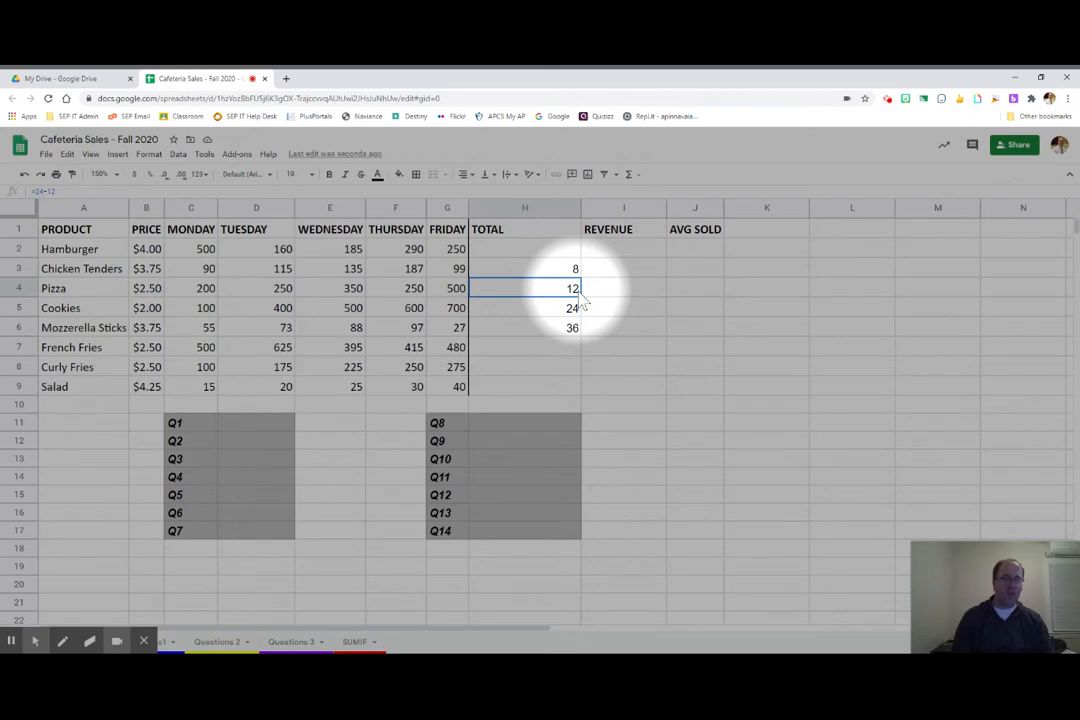
{"action": "left_click", "coordinate": [35, 641]}
{"action": "left_click", "coordinate": [12, 616]}
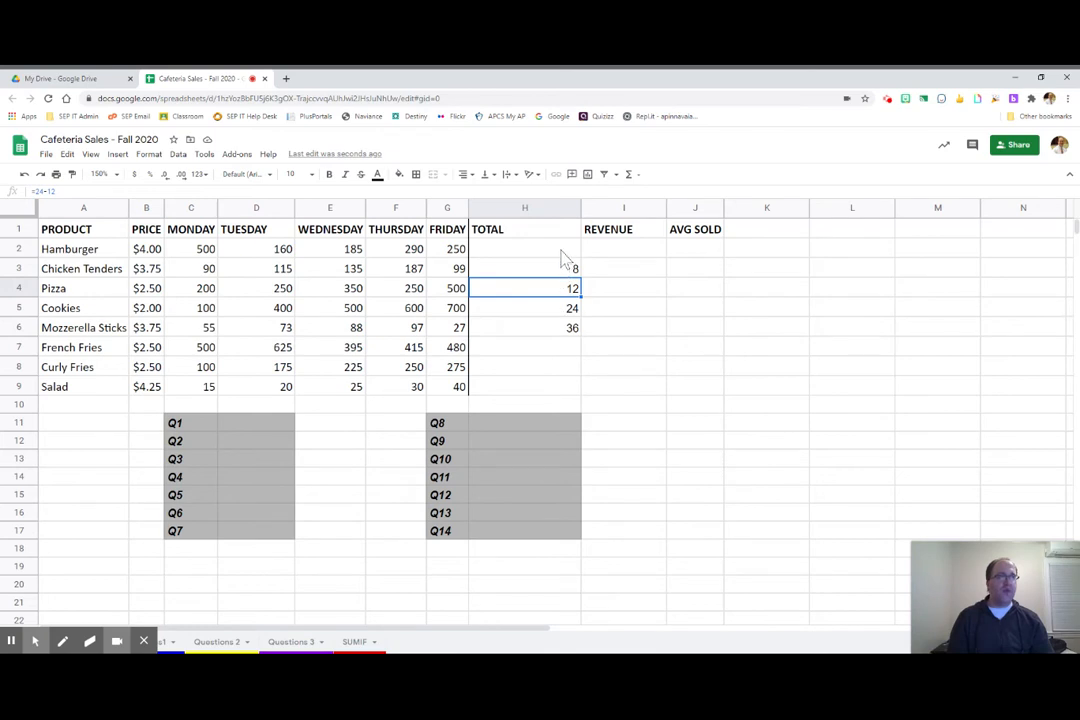
Step: Total the Hamburger sales from Monday to Friday in H2 with the formula =500+160+185+290+250
{"action": "left_click", "coordinate": [200, 250]}
{"action": "left_click_drag", "start_coordinate": [257, 256], "coordinate": [463, 261]}
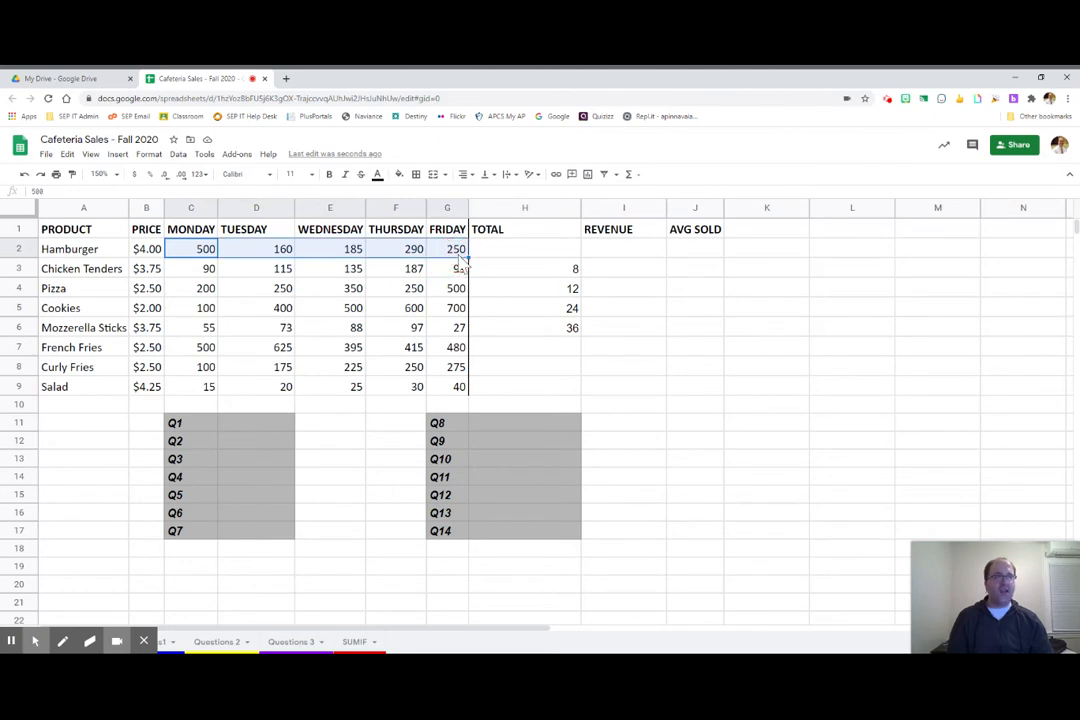
{"action": "left_click", "coordinate": [511, 253]}
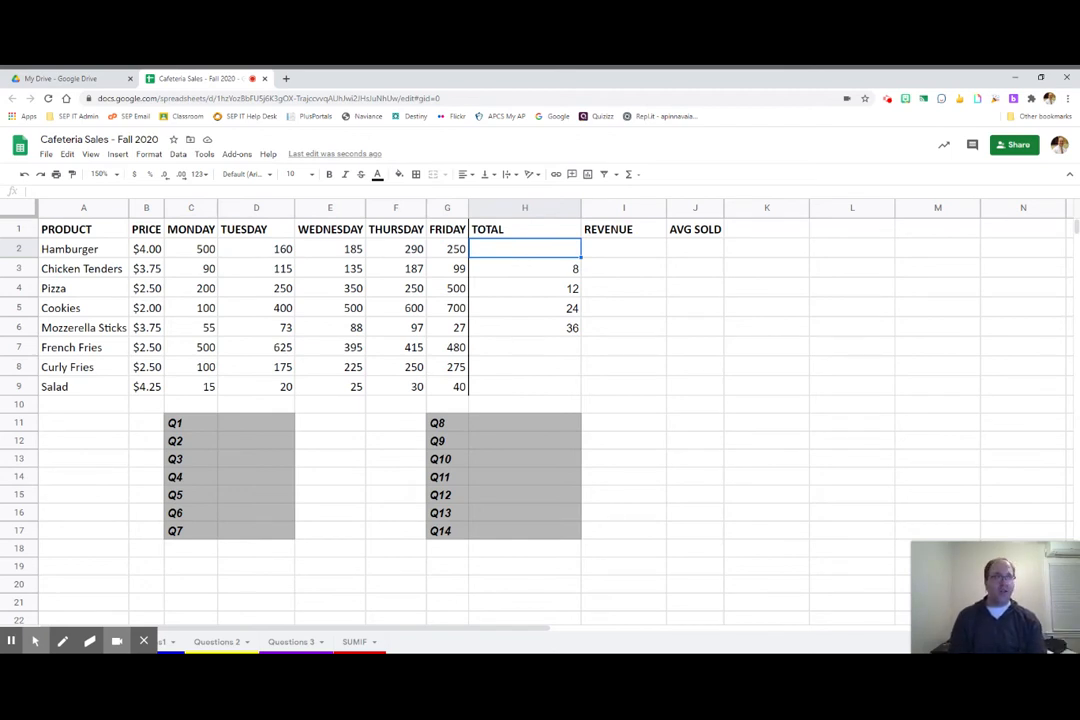
{"action": "type", "text": "="}
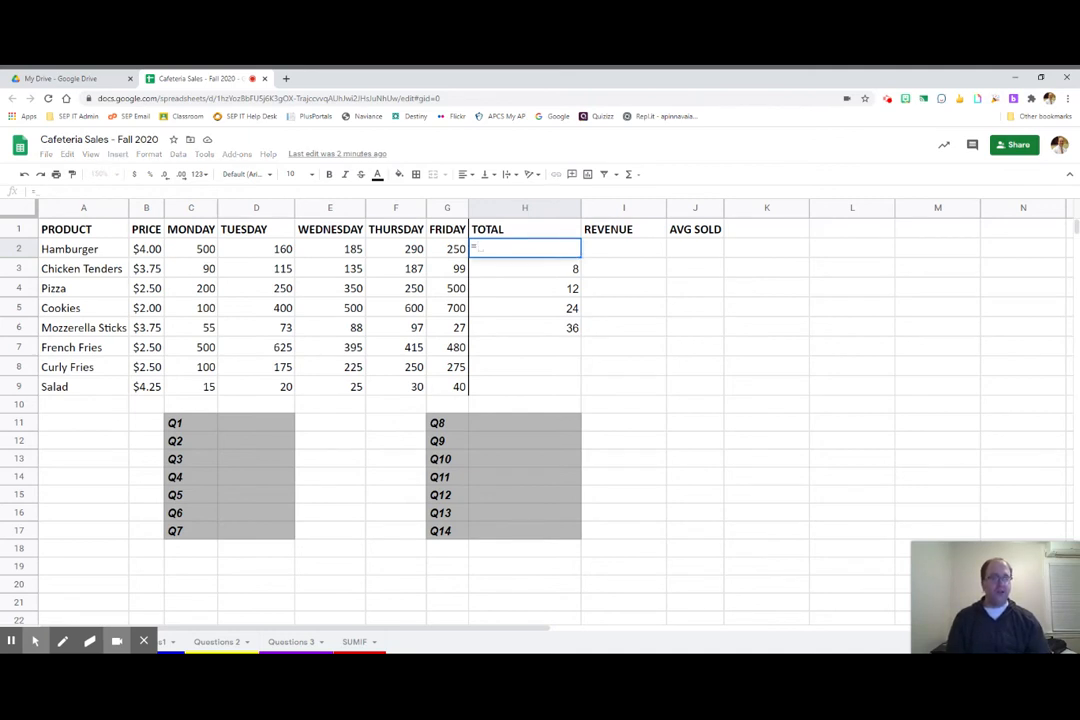
{"action": "type", "text": "500+"}
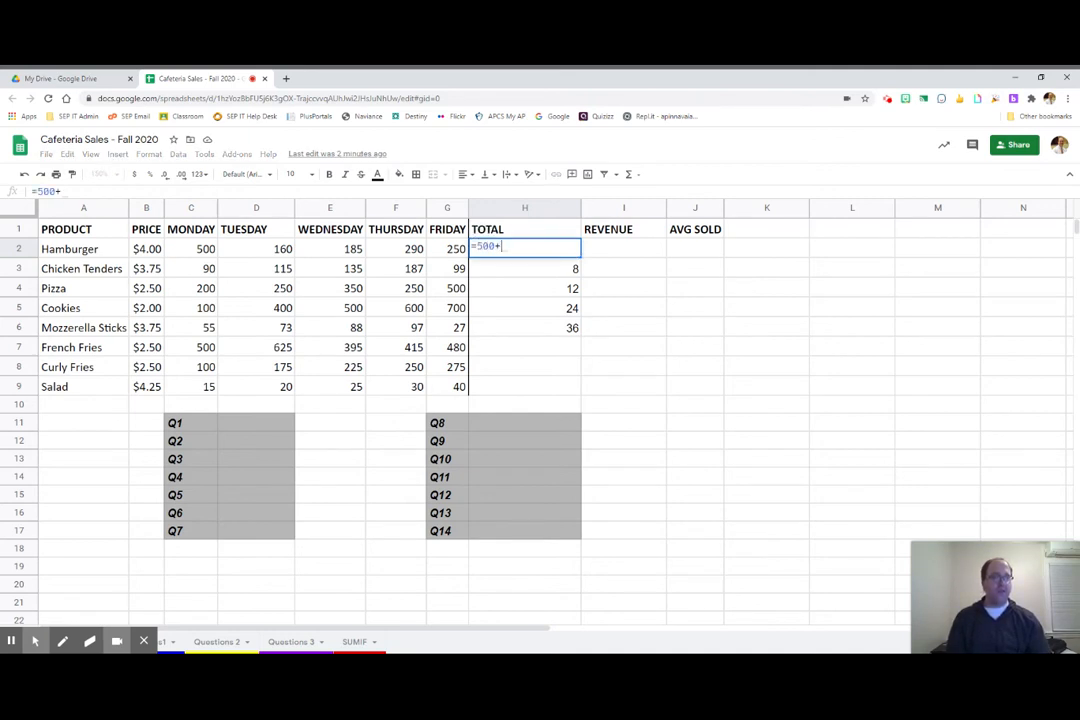
{"action": "type", "text": "160+18"}
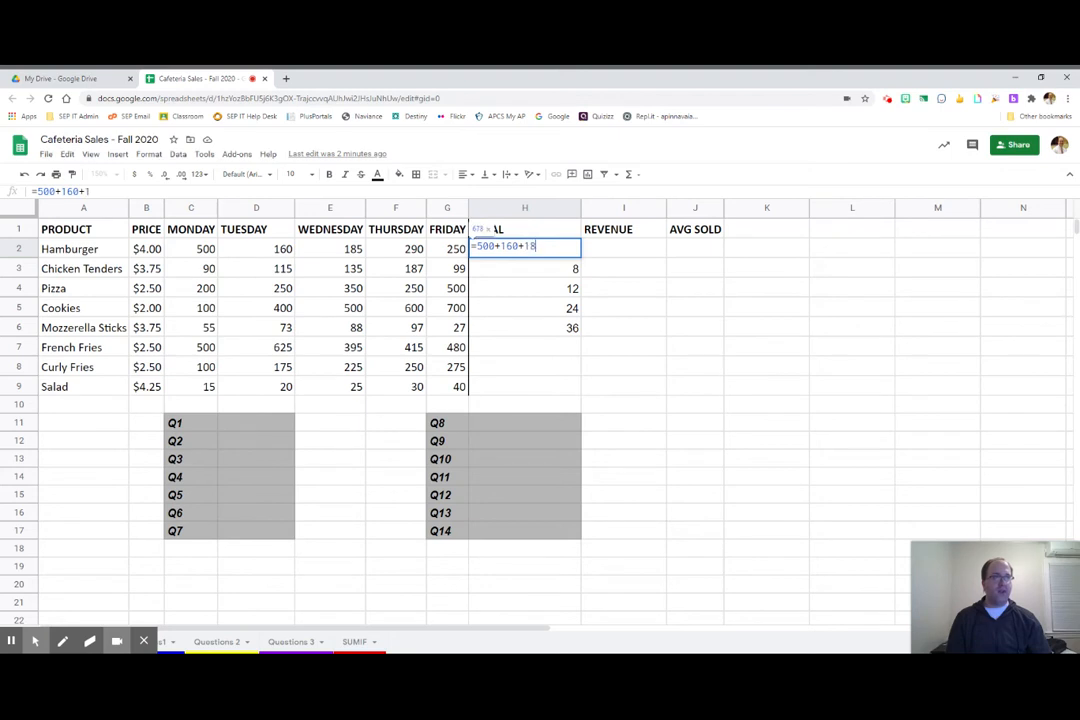
{"action": "type", "text": "5+290+250"}
{"action": "key", "text": "Return"}
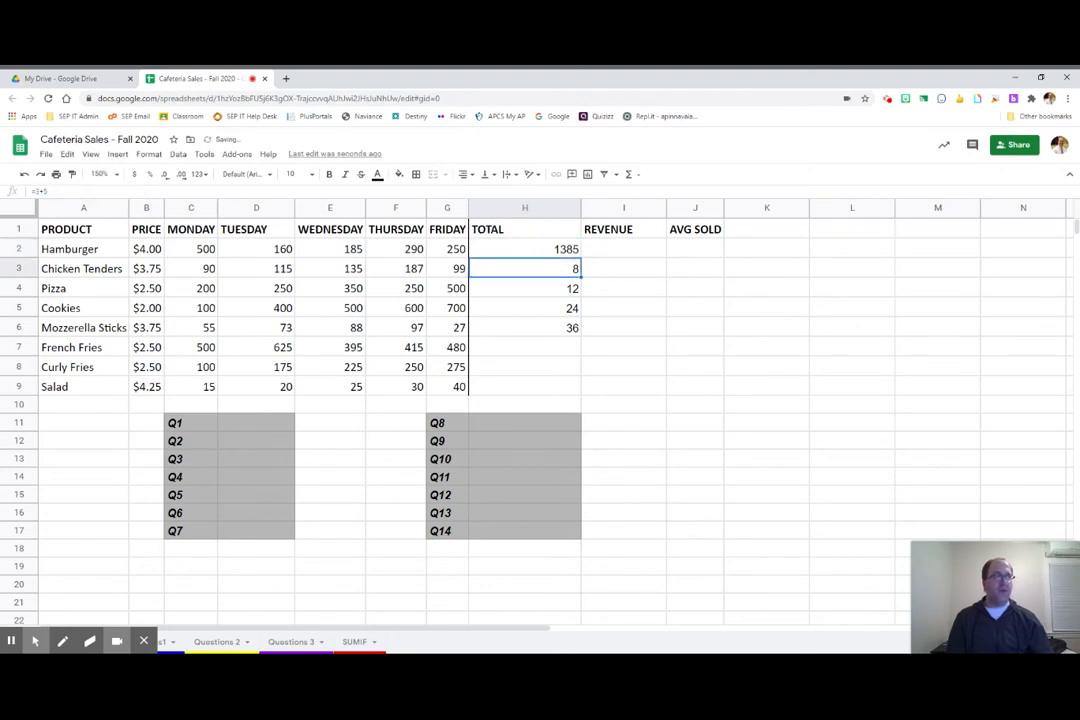
Step: Clear the leftover sample values from H3:H6 and review the formula behind the Hamburger total in H2
{"action": "left_click_drag", "start_coordinate": [571, 270], "coordinate": [560, 337]}
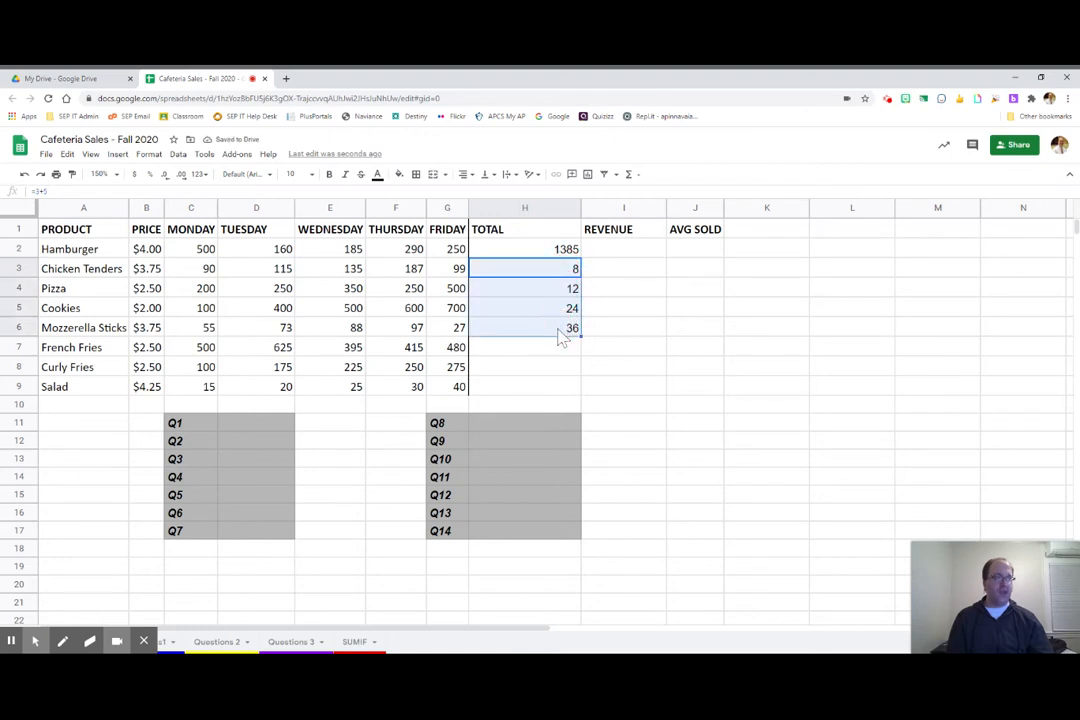
{"action": "key", "text": "Delete"}
{"action": "left_click", "coordinate": [569, 251]}
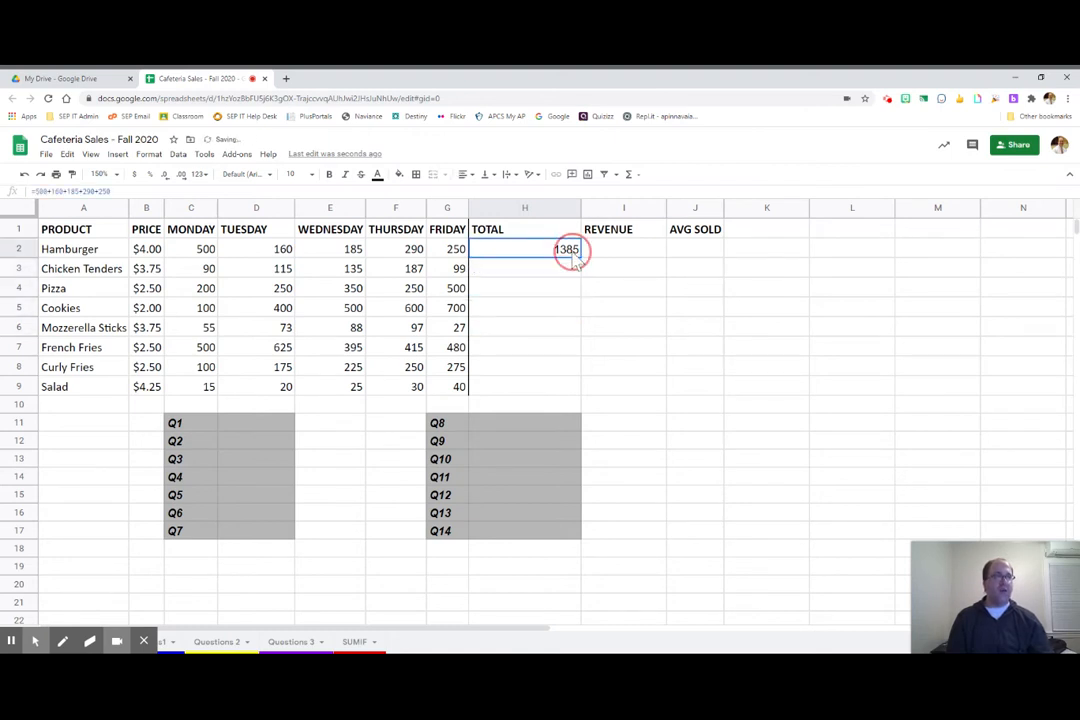
{"action": "double_click", "coordinate": [575, 258]}
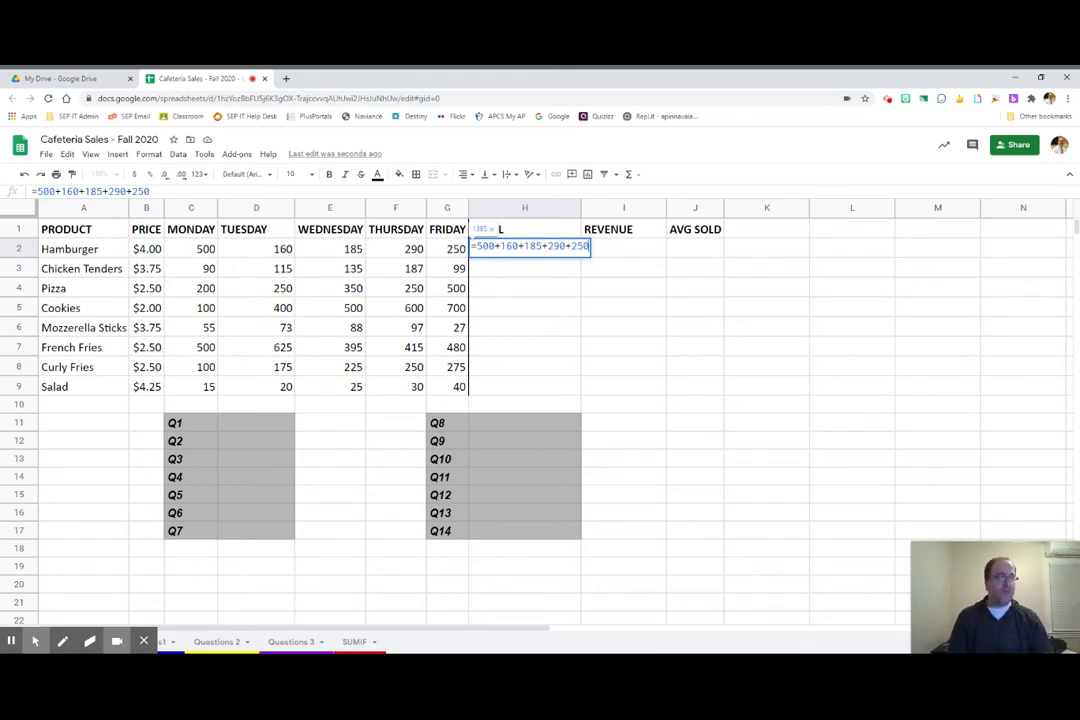
{"action": "key", "text": "Return"}
Step: Total the Chicken Tenders sales in H3 with the formula =90+115+135+187+99
{"action": "type", "text": "="}
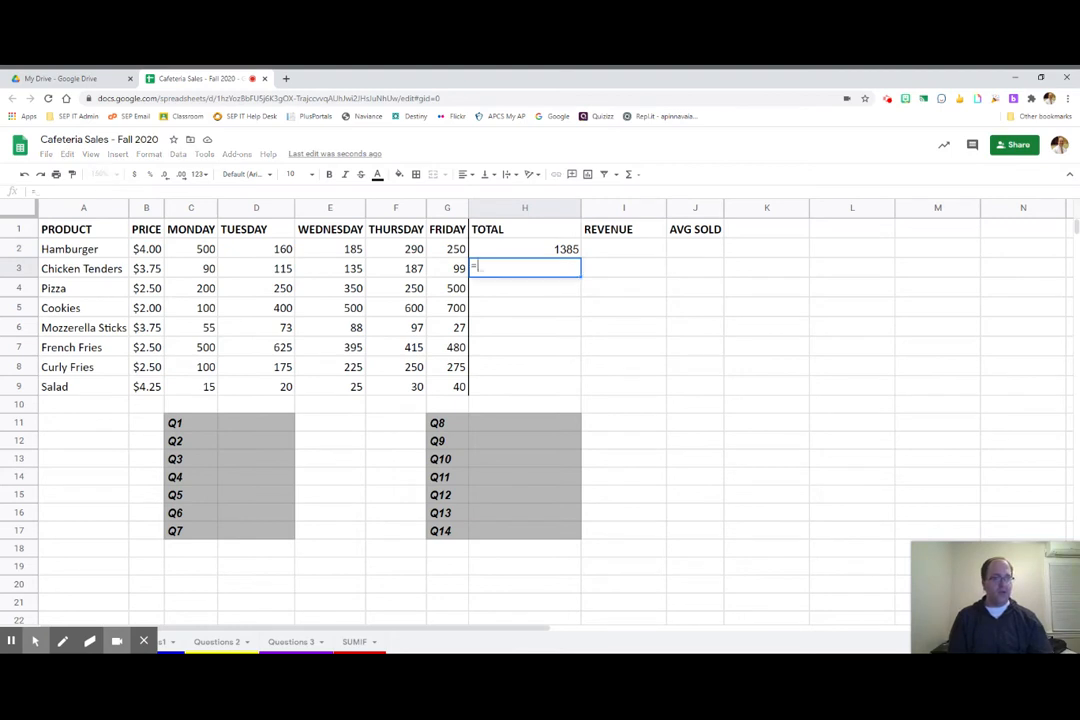
{"action": "type", "text": "90+115+135+187+99"}
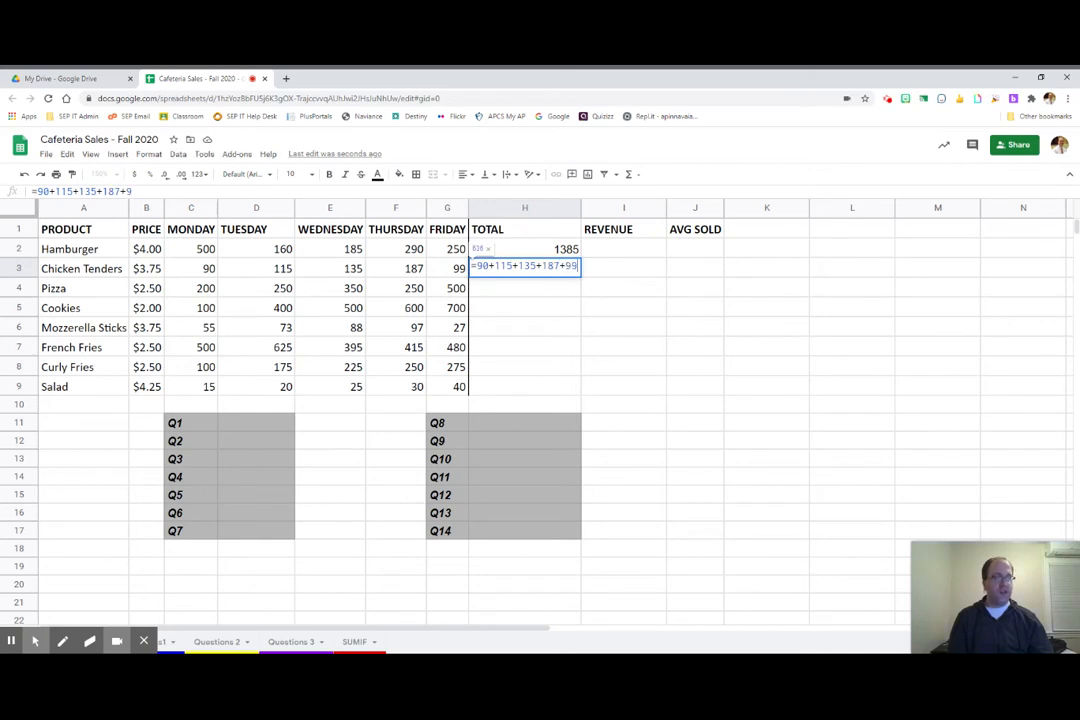
{"action": "key", "text": "Return"}
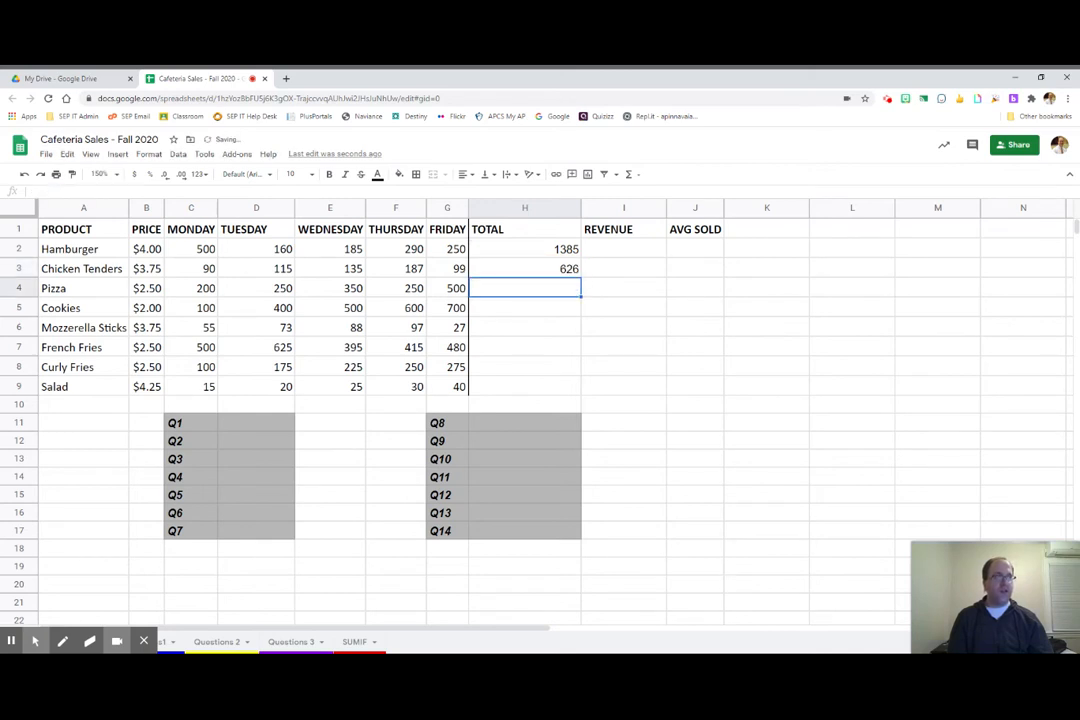
Step: Total the Pizza sales in H4 with the formula =200+250+350+250+500
{"action": "type", "text": "="}
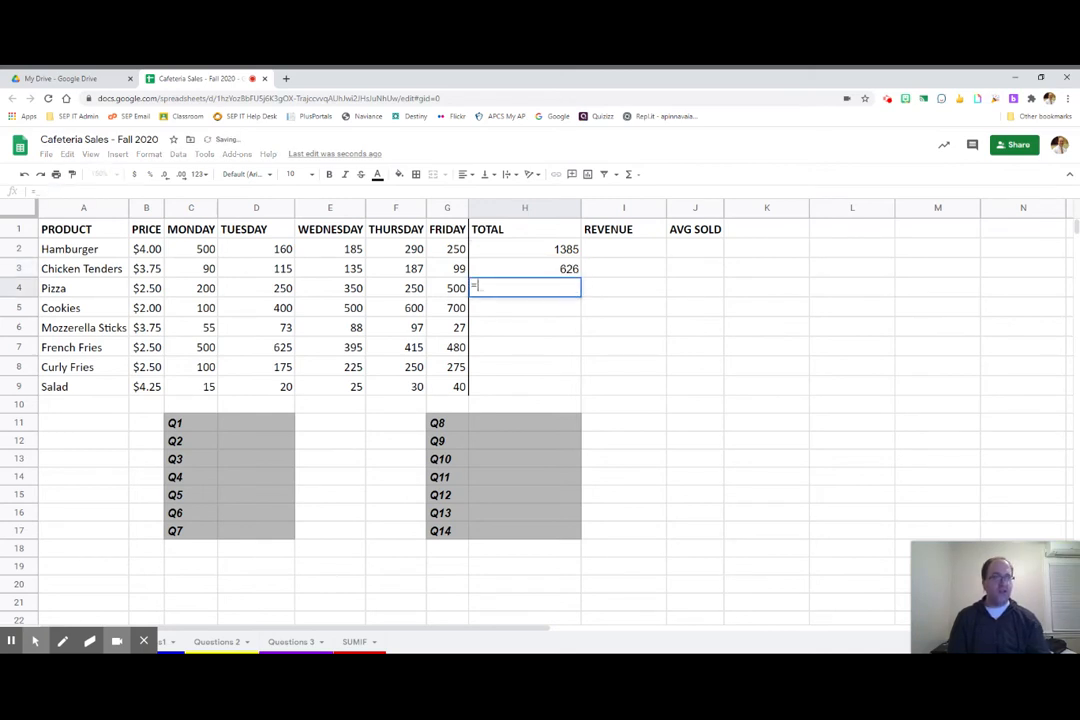
{"action": "type", "text": "200+25"}
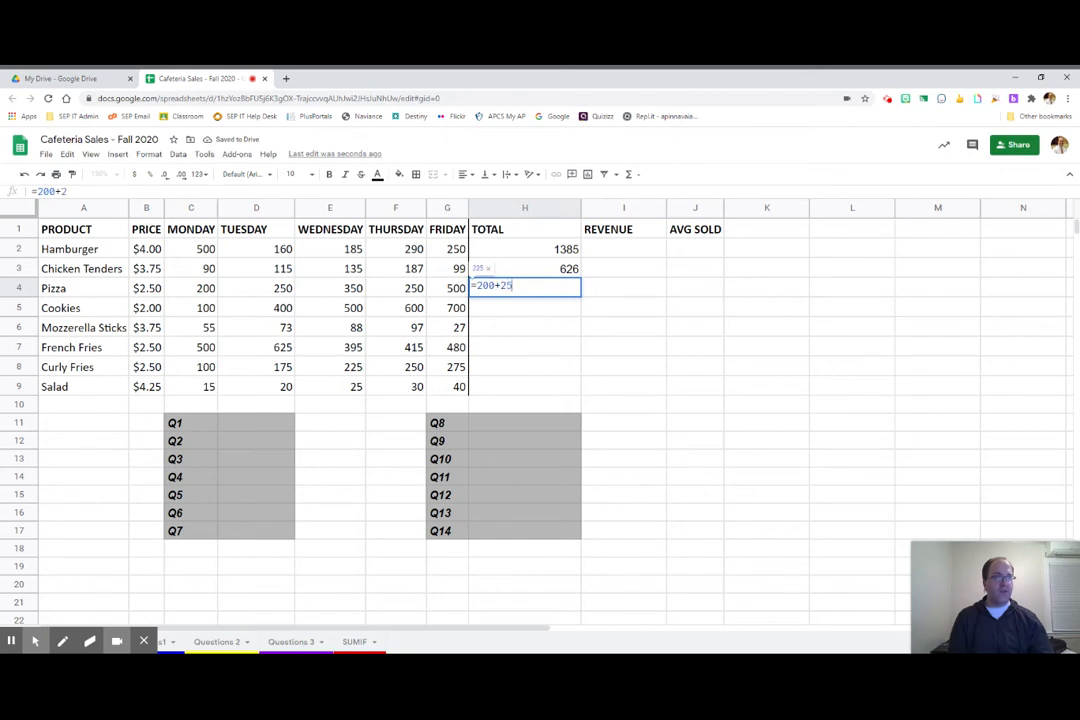
{"action": "type", "text": "0+360+2"}
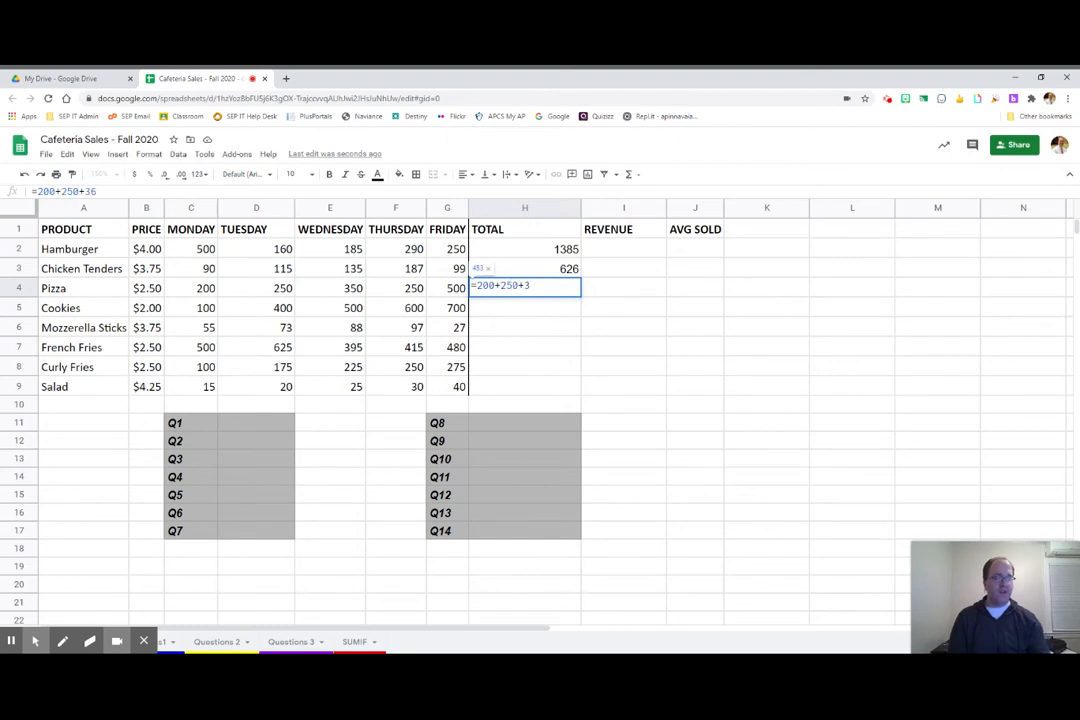
{"action": "type", "text": "50+500"}
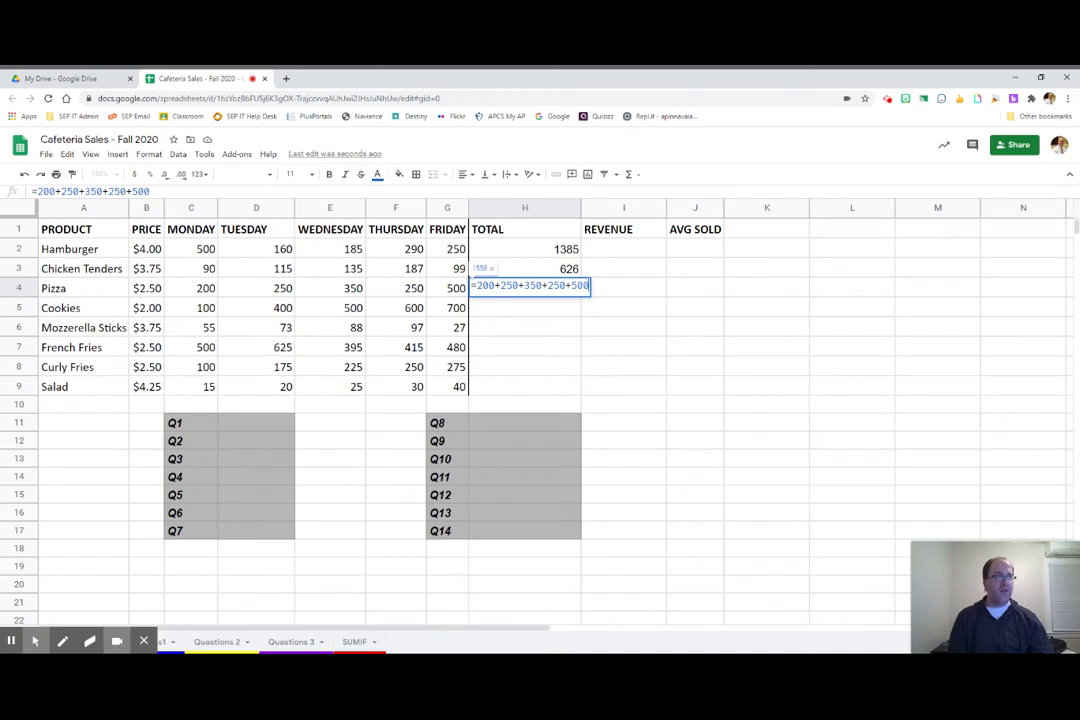
{"action": "key", "text": "Return"}
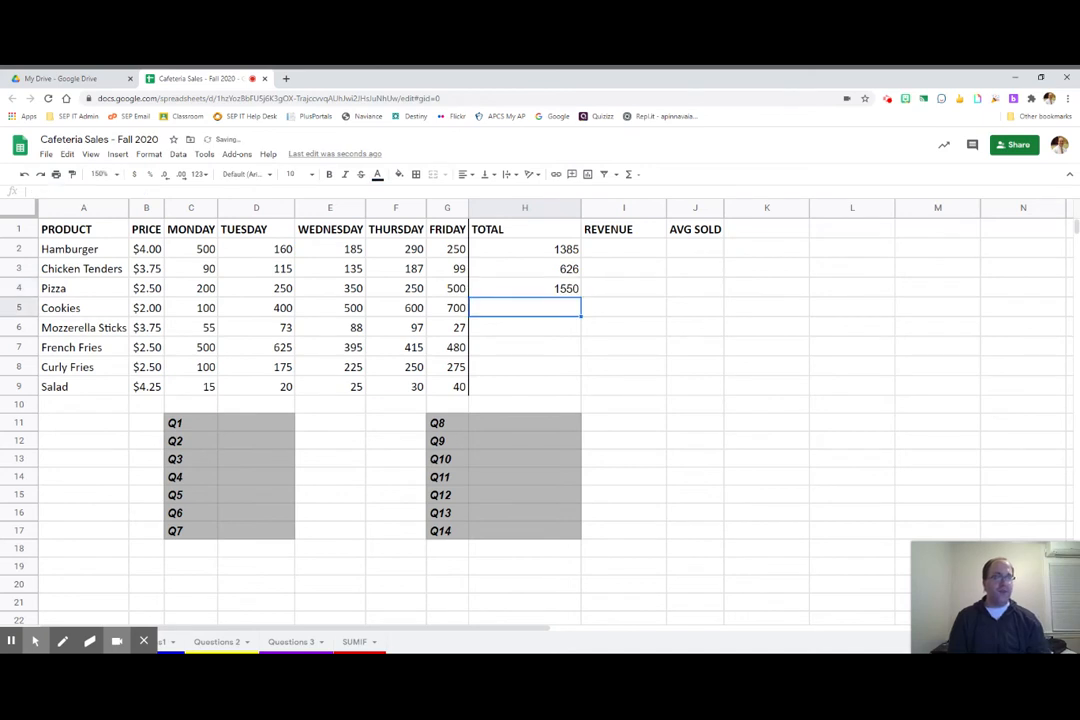
Step: Total the Cookies sales in H5 with the formula =100+400+500+600+700
{"action": "type", "text": "="}
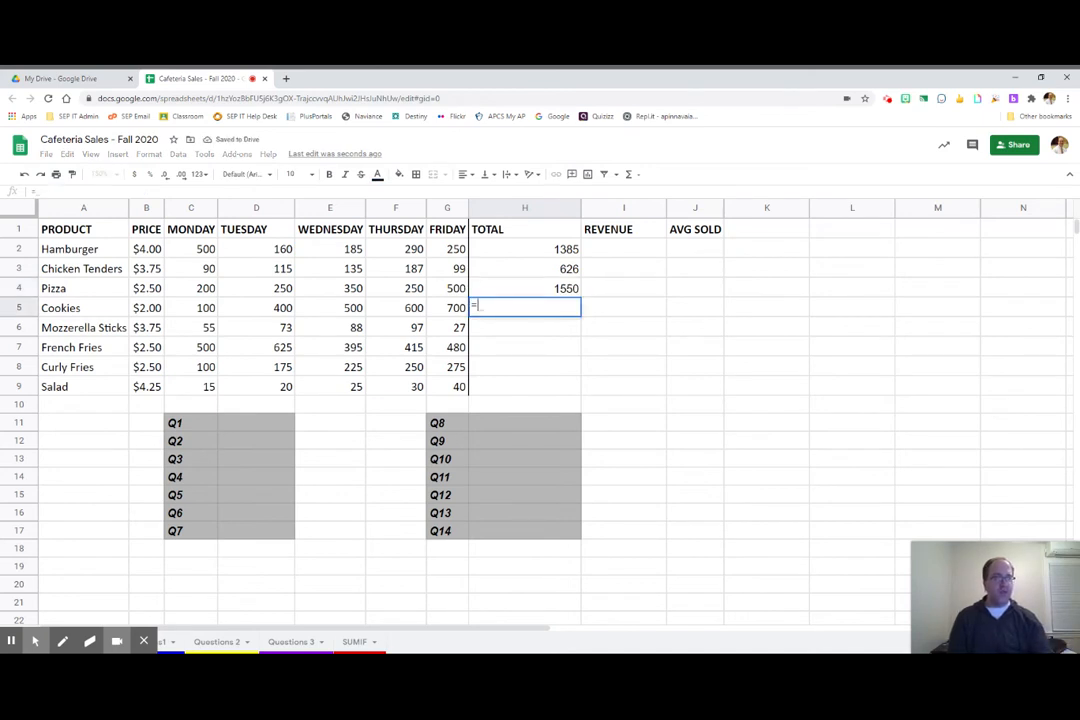
{"action": "type", "text": "100+400+"}
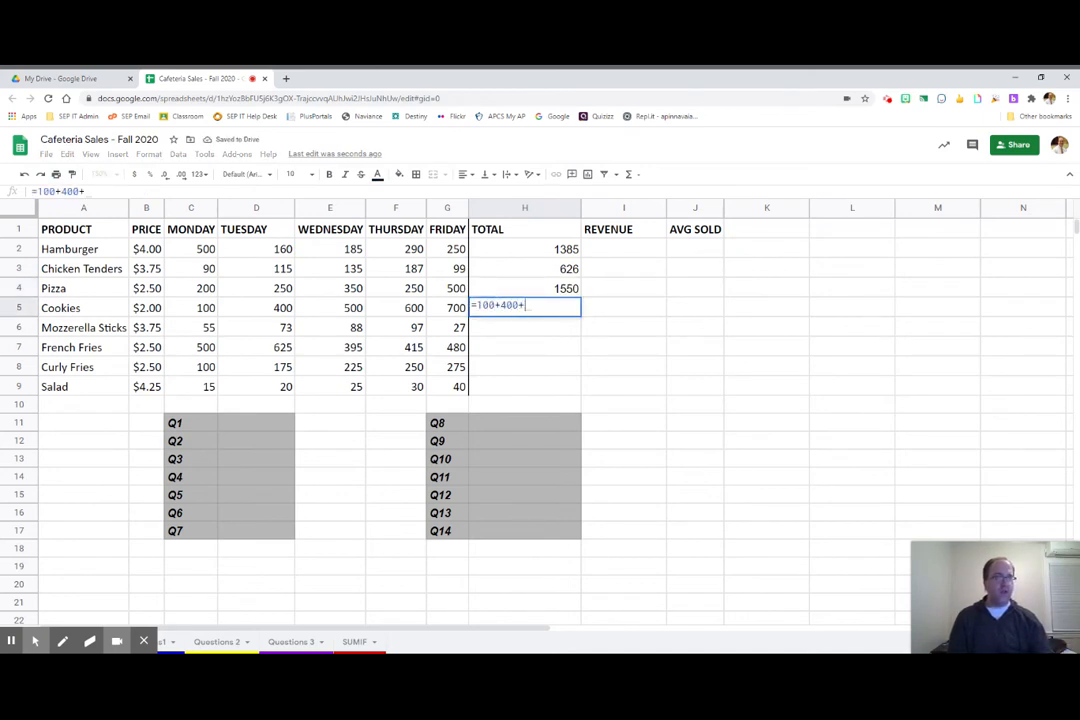
{"action": "type", "text": "500+600+700"}
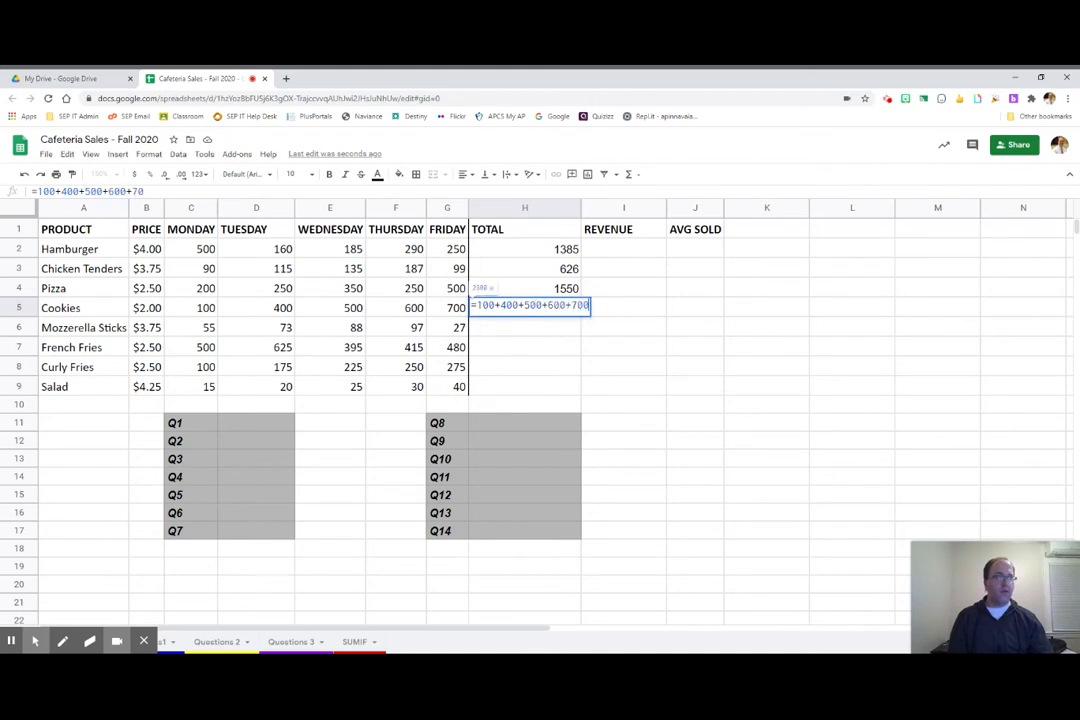
{"action": "key", "text": "Return"}
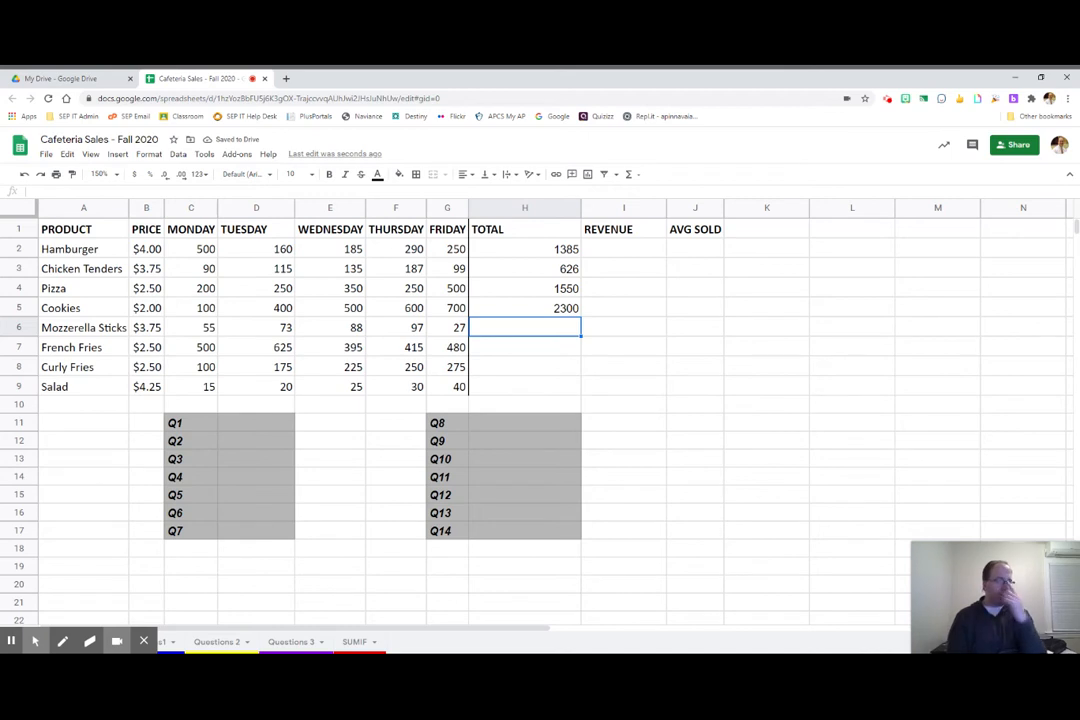
{"action": "left_click", "coordinate": [557, 372]}
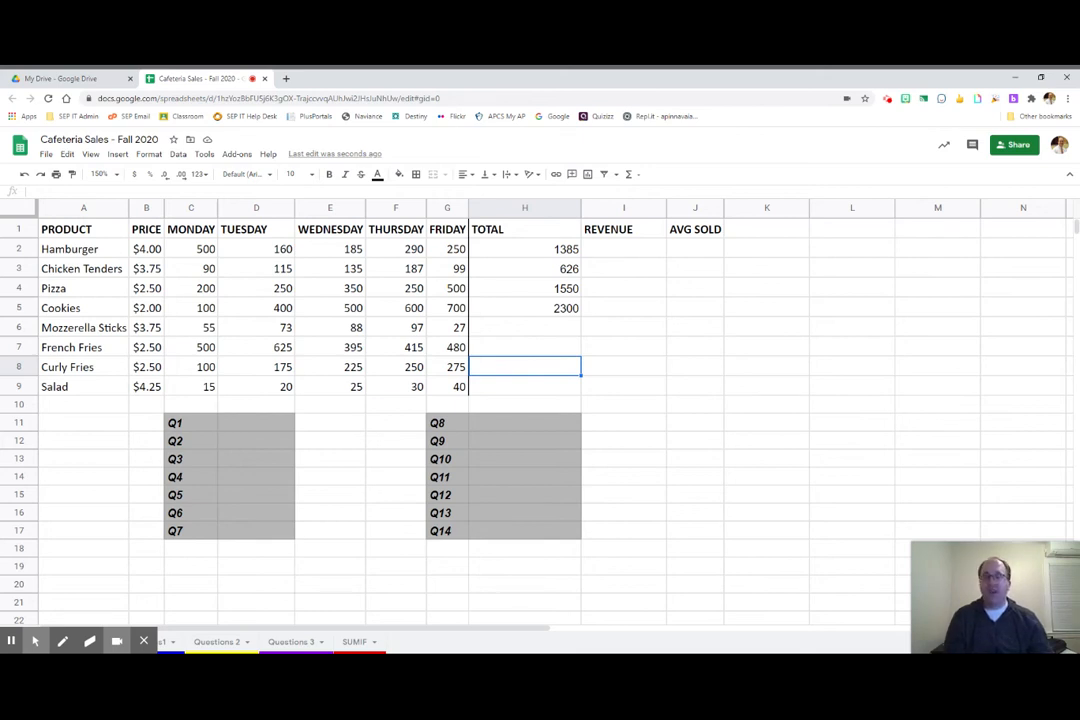
Step: Set the Hamburger's Thursday sales in F2 to 315
{"action": "left_click", "coordinate": [414, 248]}
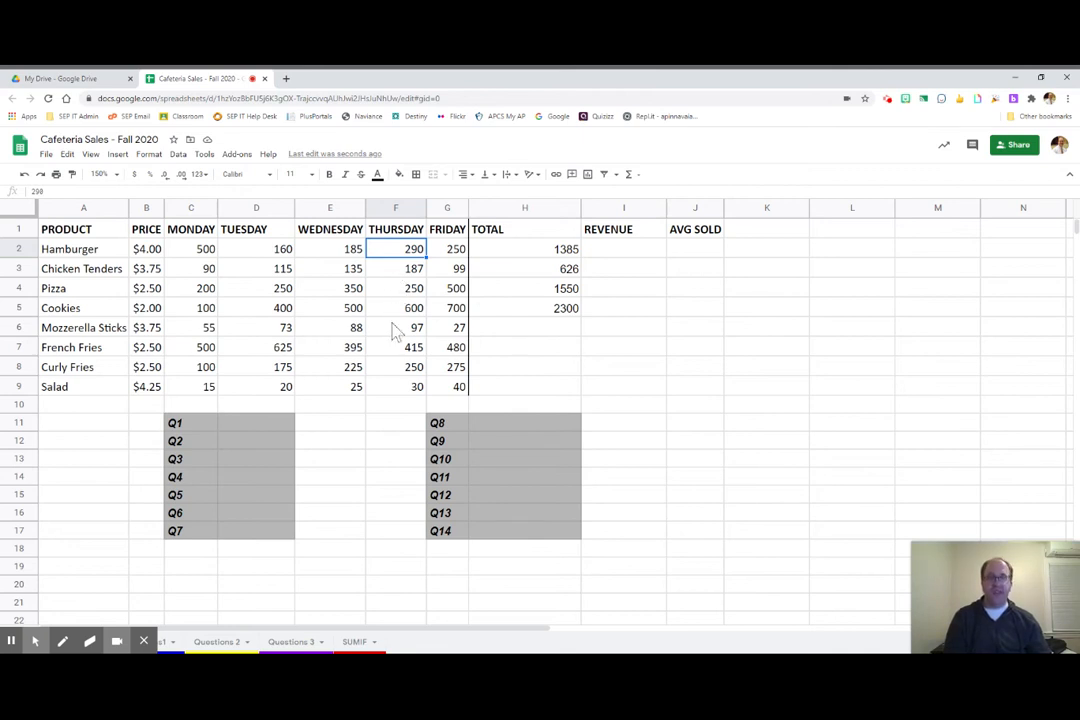
{"action": "type", "text": "315"}
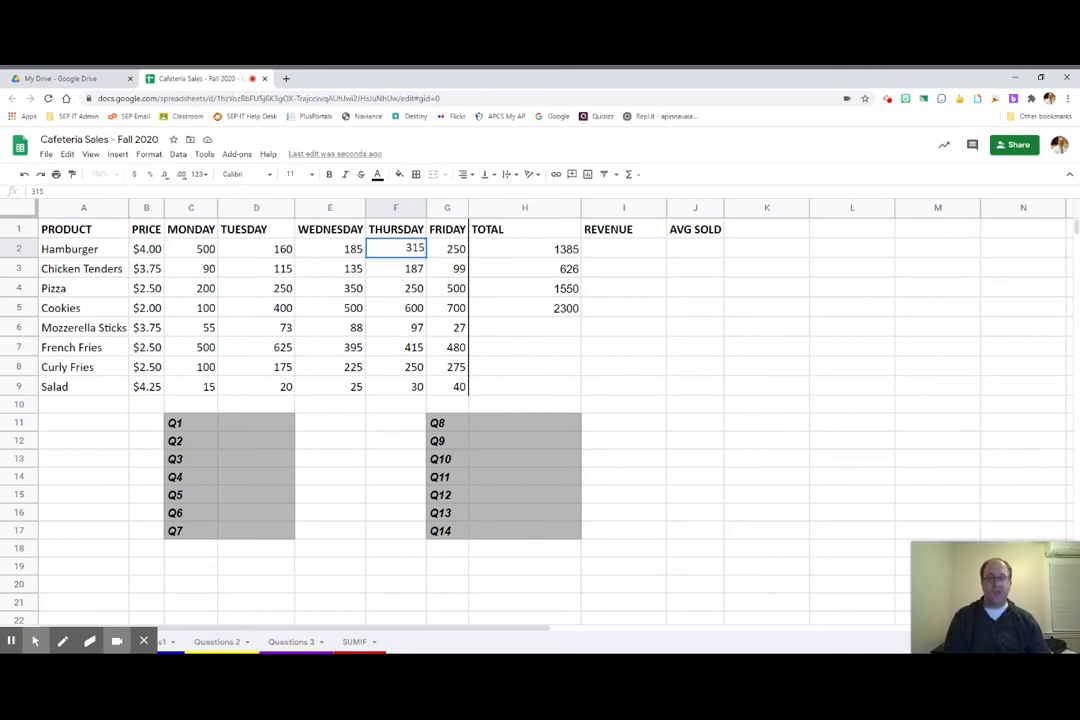
{"action": "key", "text": "Return"}
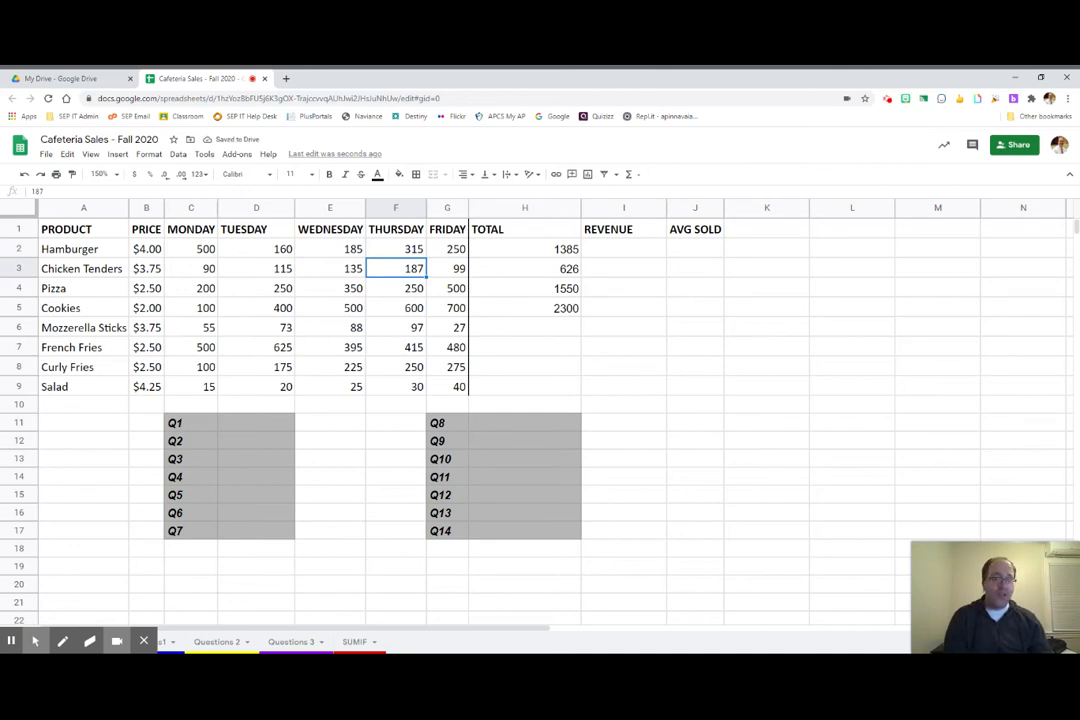
Step: Compare the Hamburger's Thursday sales in F2 with the Thursday number inside the total formula in H2
{"action": "left_click", "coordinate": [411, 250]}
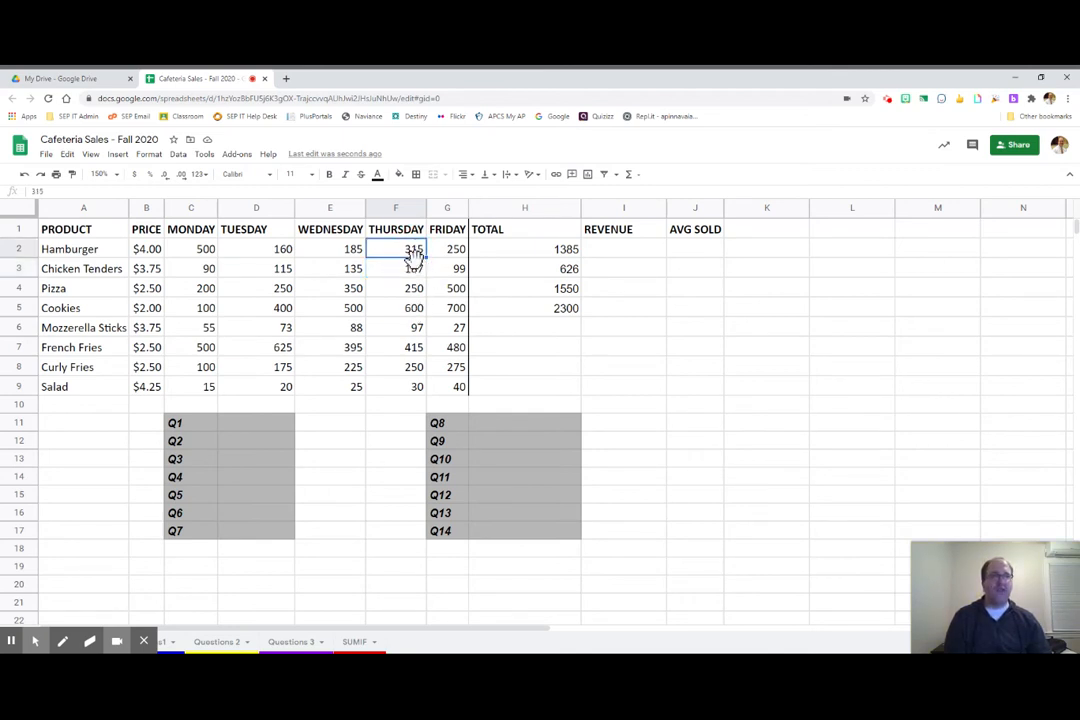
{"action": "left_click", "coordinate": [565, 249]}
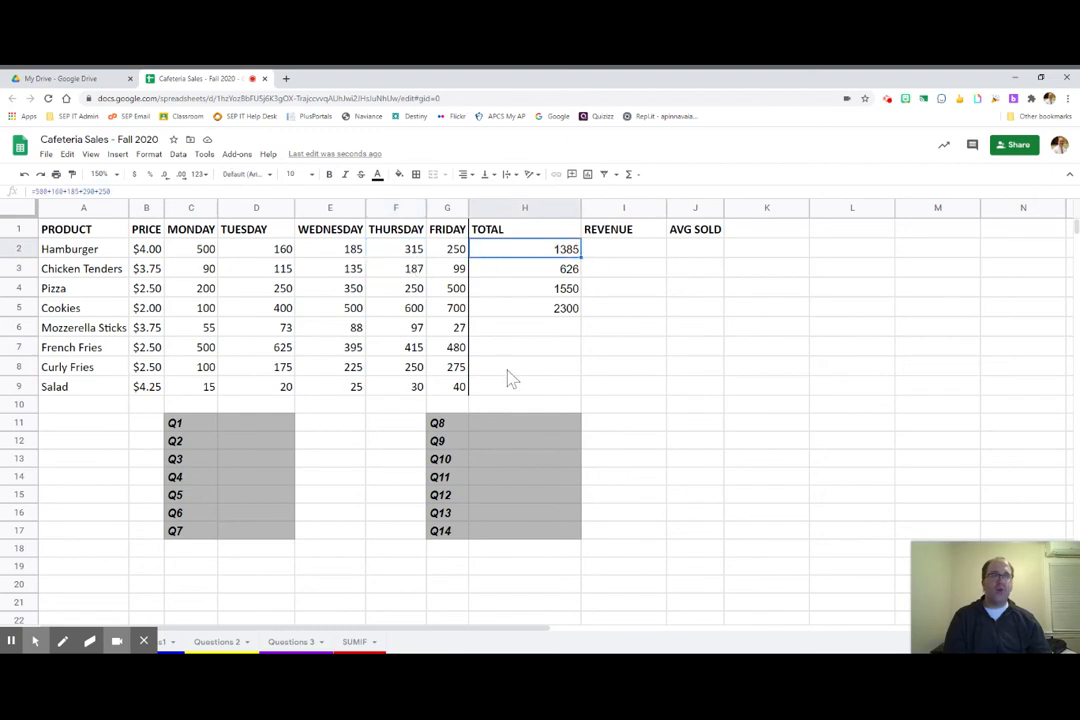
{"action": "double_click", "coordinate": [512, 255]}
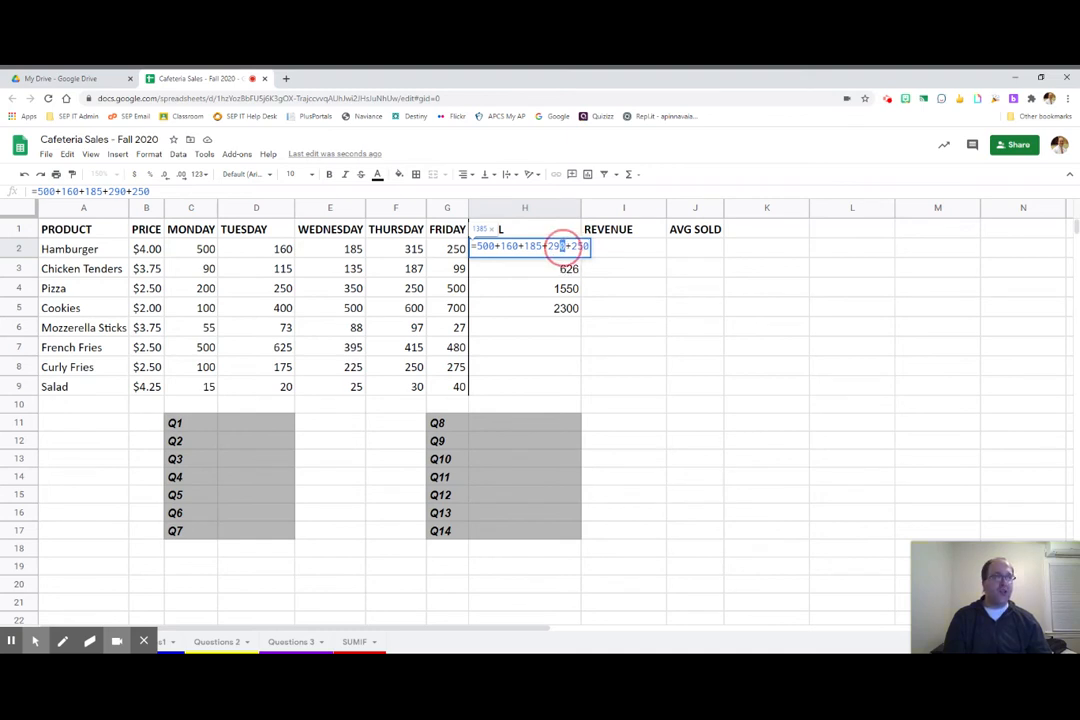
{"action": "double_click", "coordinate": [556, 246]}
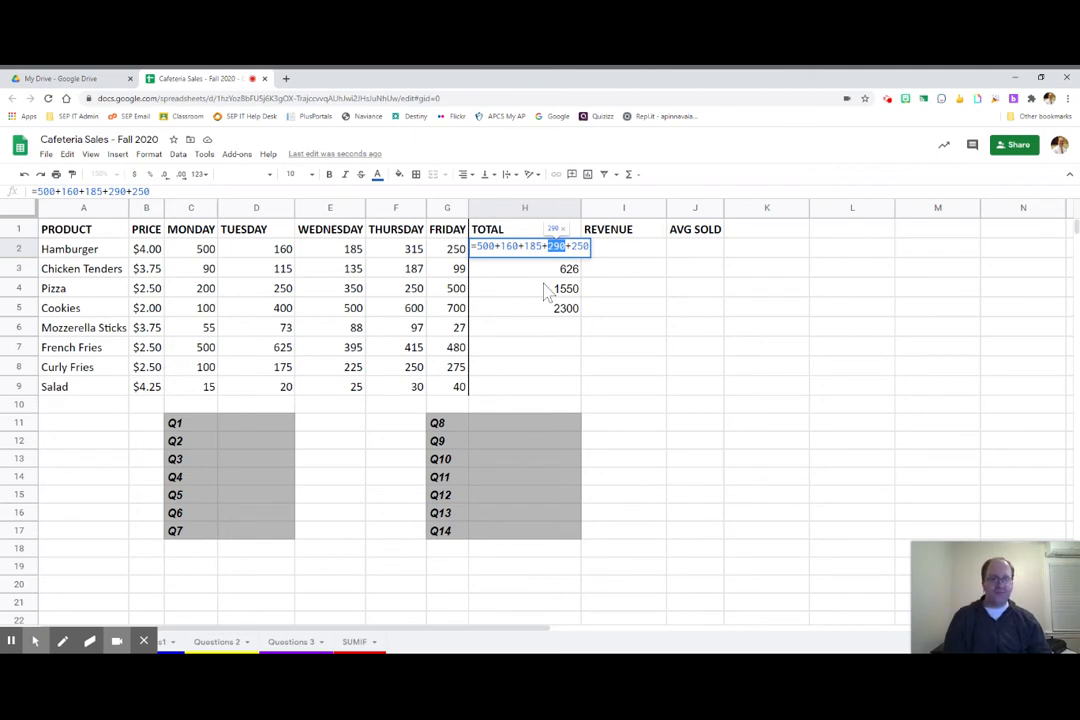
{"action": "key", "text": "Escape"}
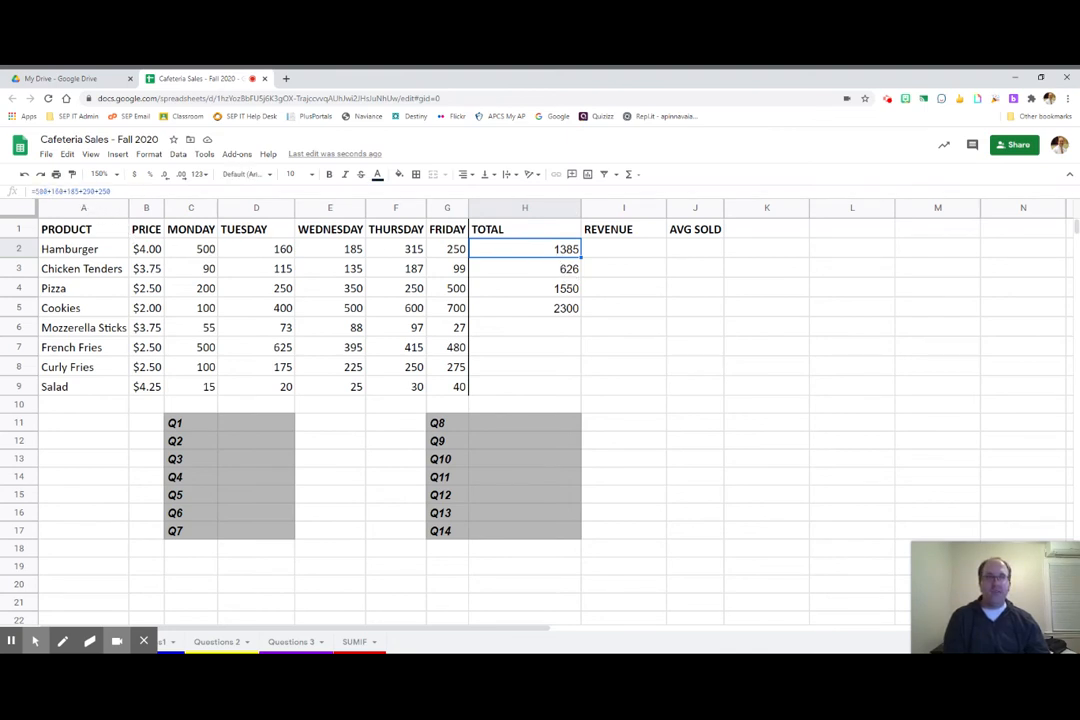
Step: Try replacing the Thursday number in the H2 formula with 315, and undo that edit
{"action": "double_click", "coordinate": [88, 190]}
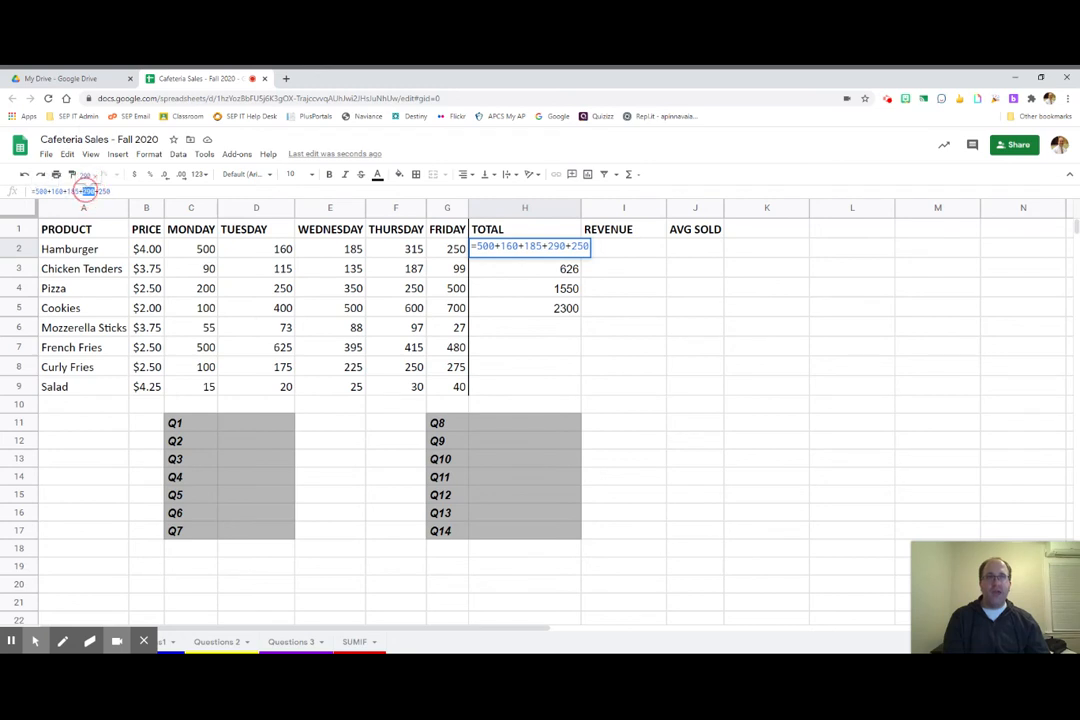
{"action": "type", "text": "315"}
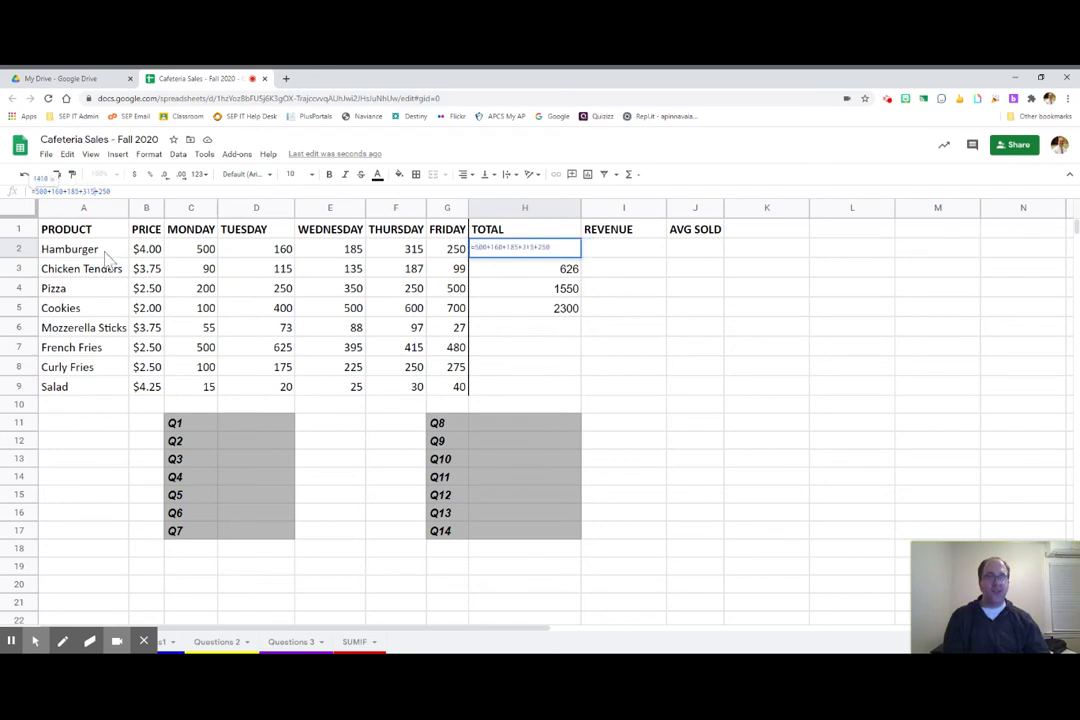
{"action": "key", "text": "Return"}
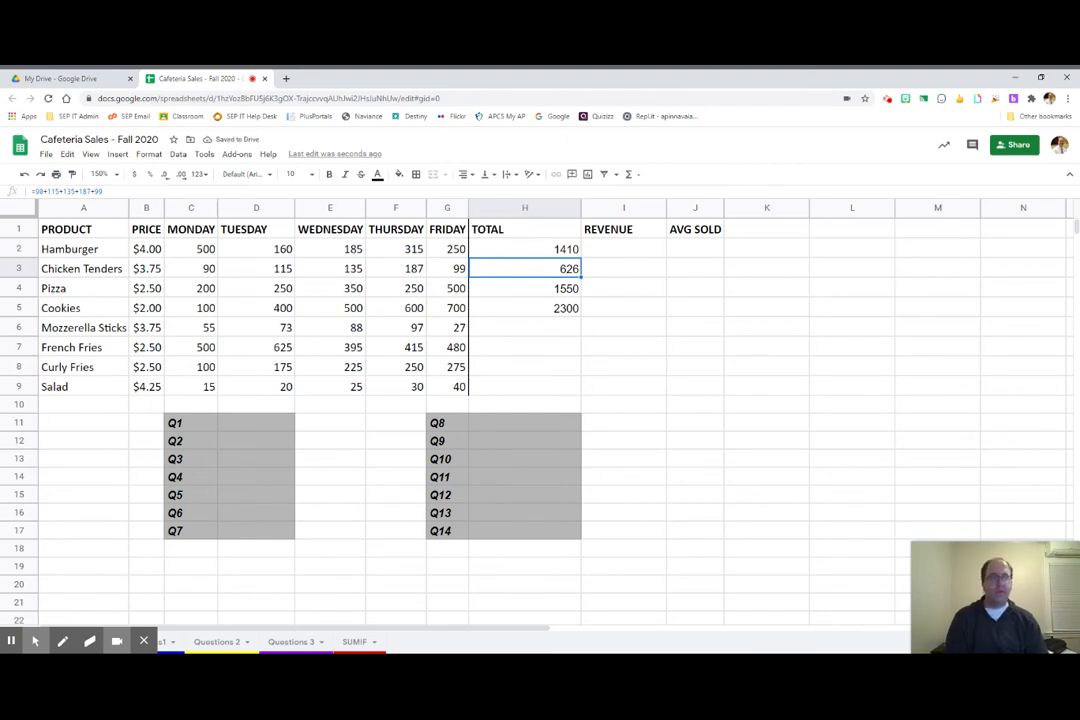
{"action": "key", "text": "ctrl+z"}
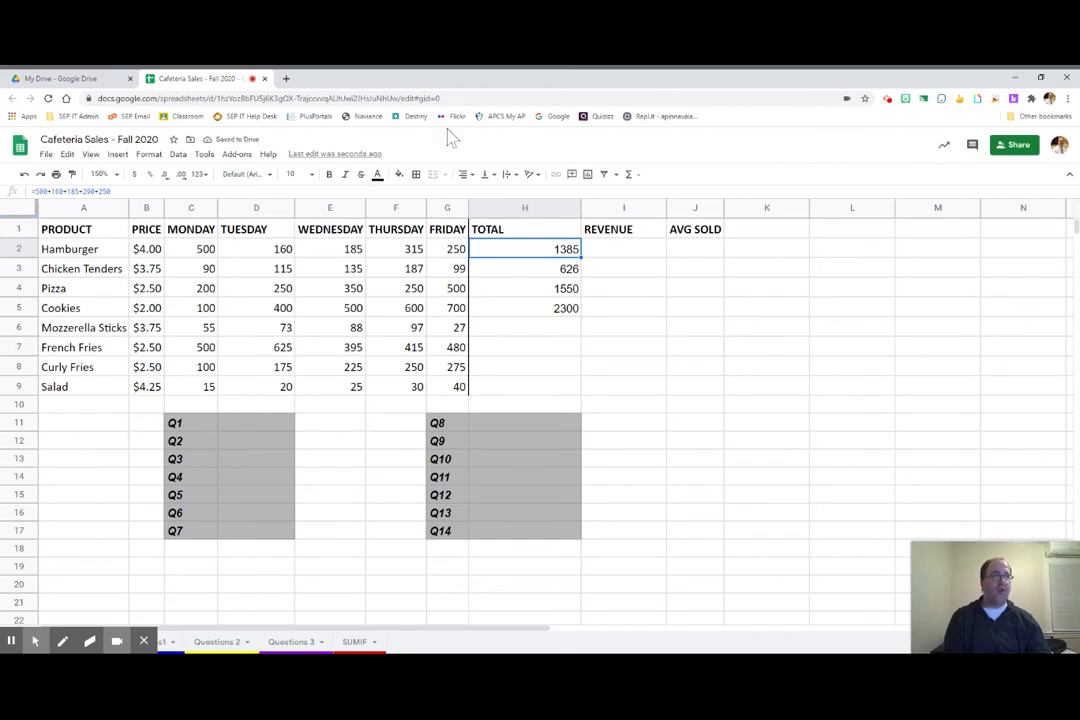
Step: Replace 290 with 315 in the Hamburger total formula in H2, making it =500+160+185+315+250
{"action": "double_click", "coordinate": [512, 252]}
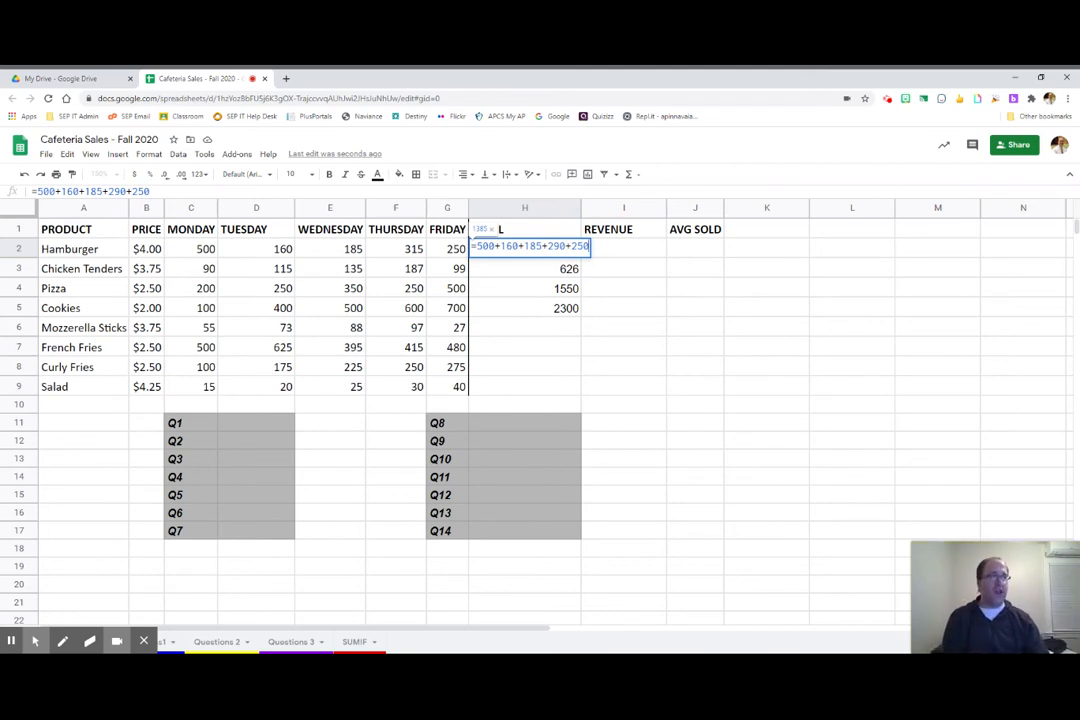
{"action": "double_click", "coordinate": [556, 246]}
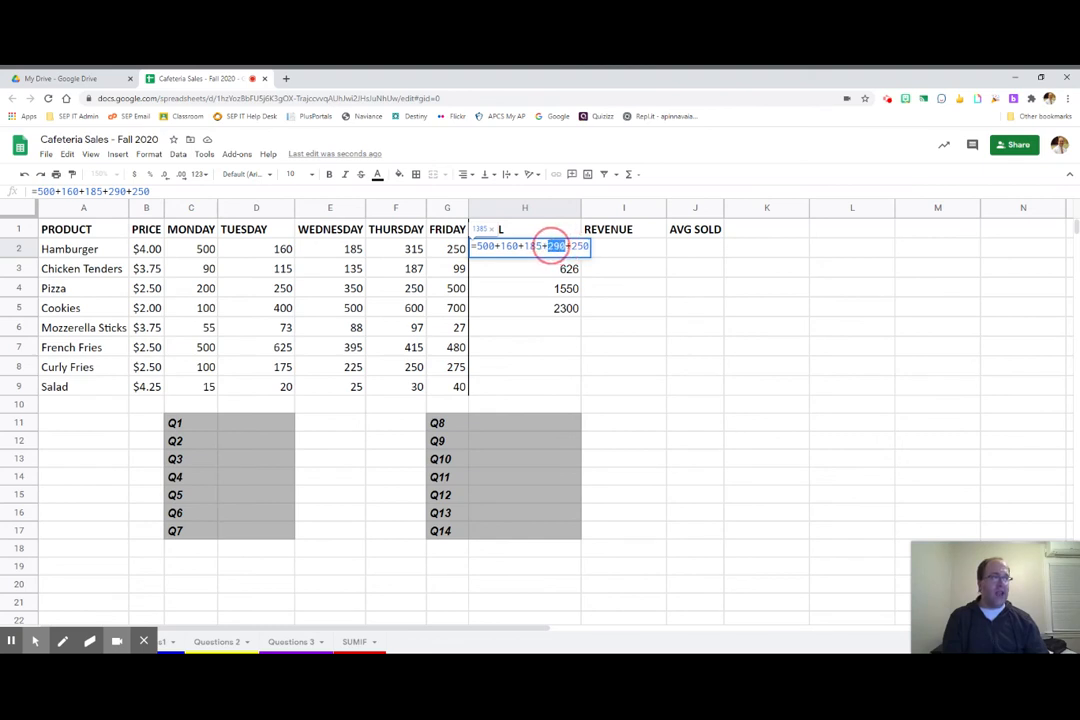
{"action": "type", "text": "315"}
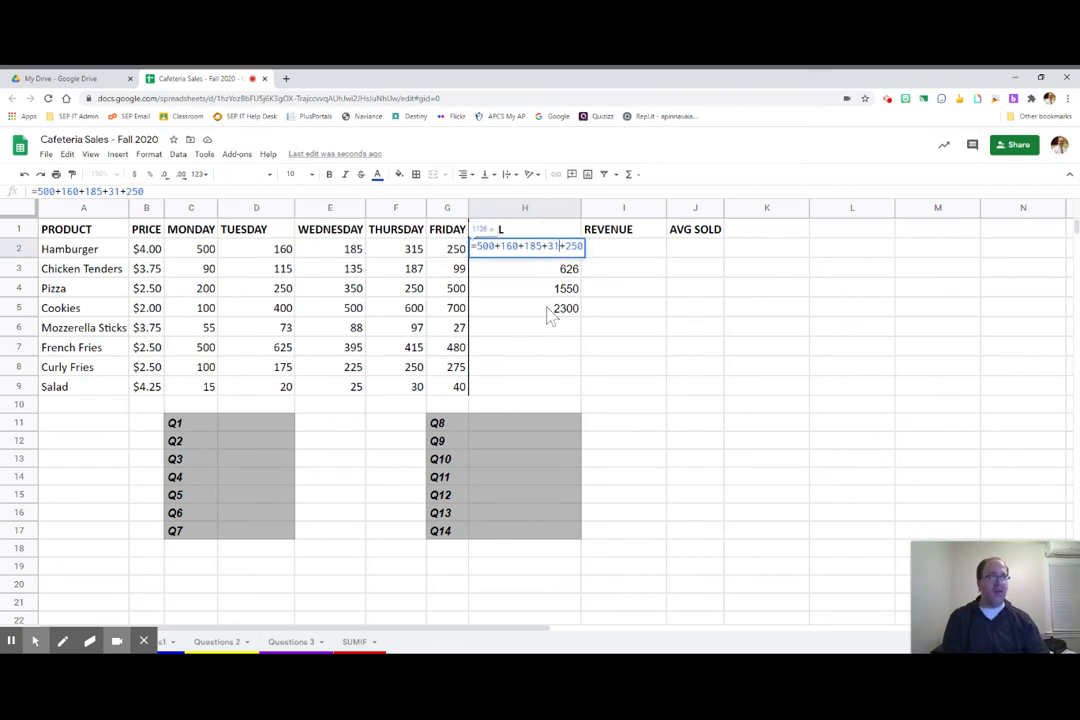
{"action": "key", "text": "Return"}
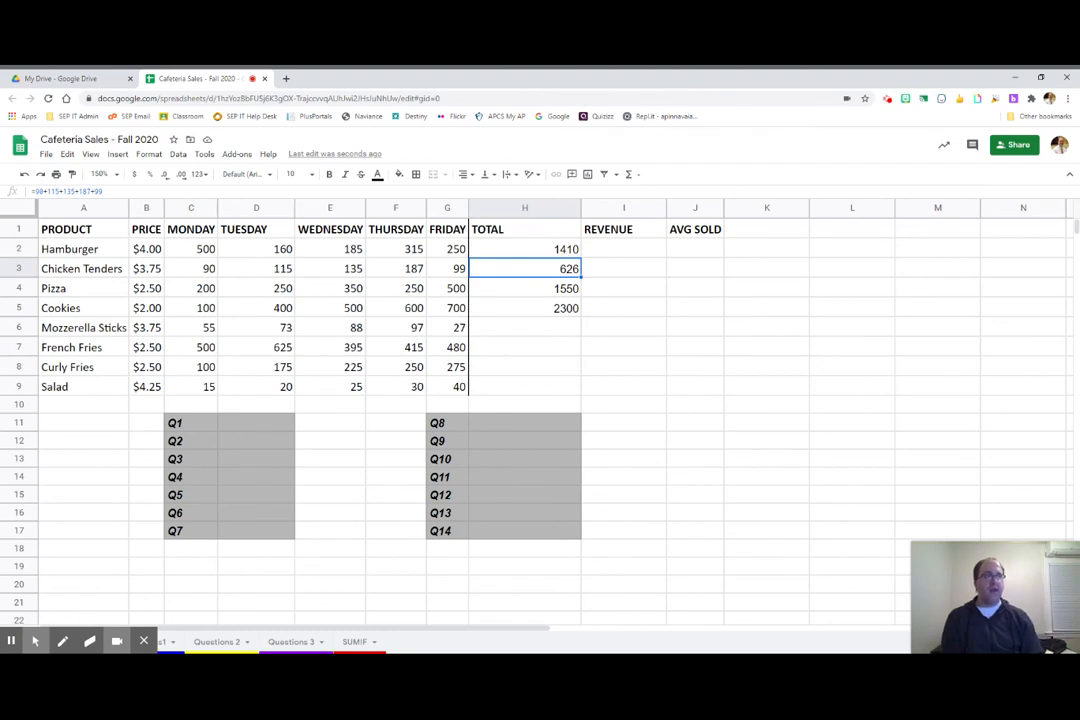
{"action": "left_click", "coordinate": [525, 249]}
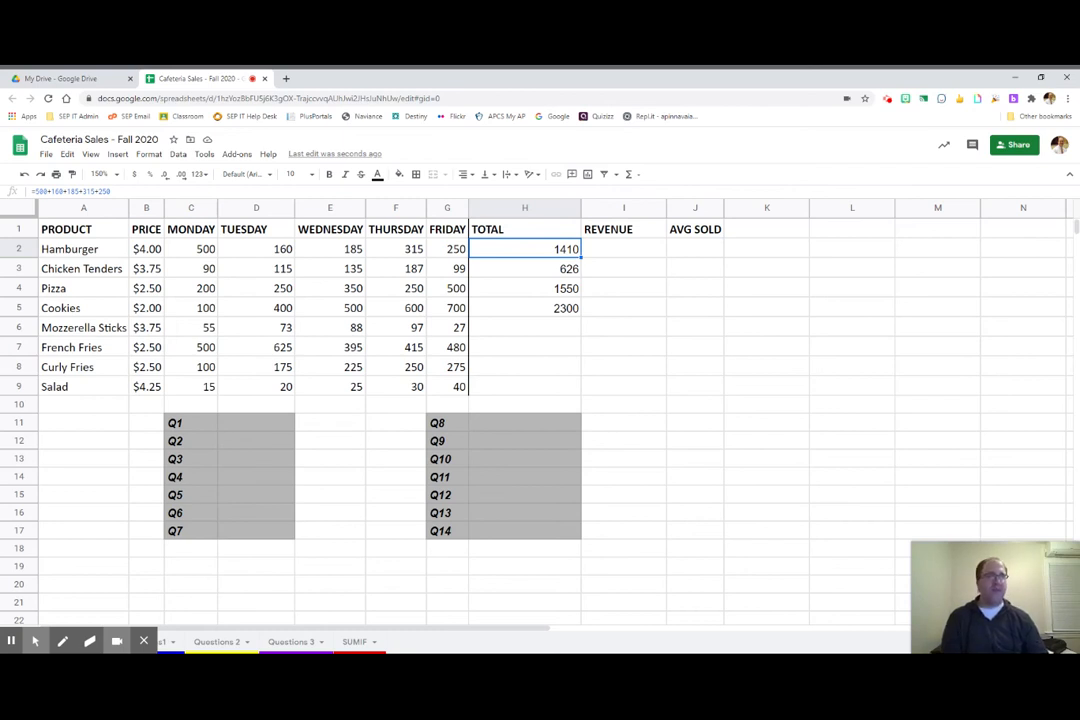
Step: Highlight the changed Thursday Hamburger value in F2 with a yellow fill
{"action": "left_click", "coordinate": [411, 250]}
{"action": "left_click", "coordinate": [398, 174]}
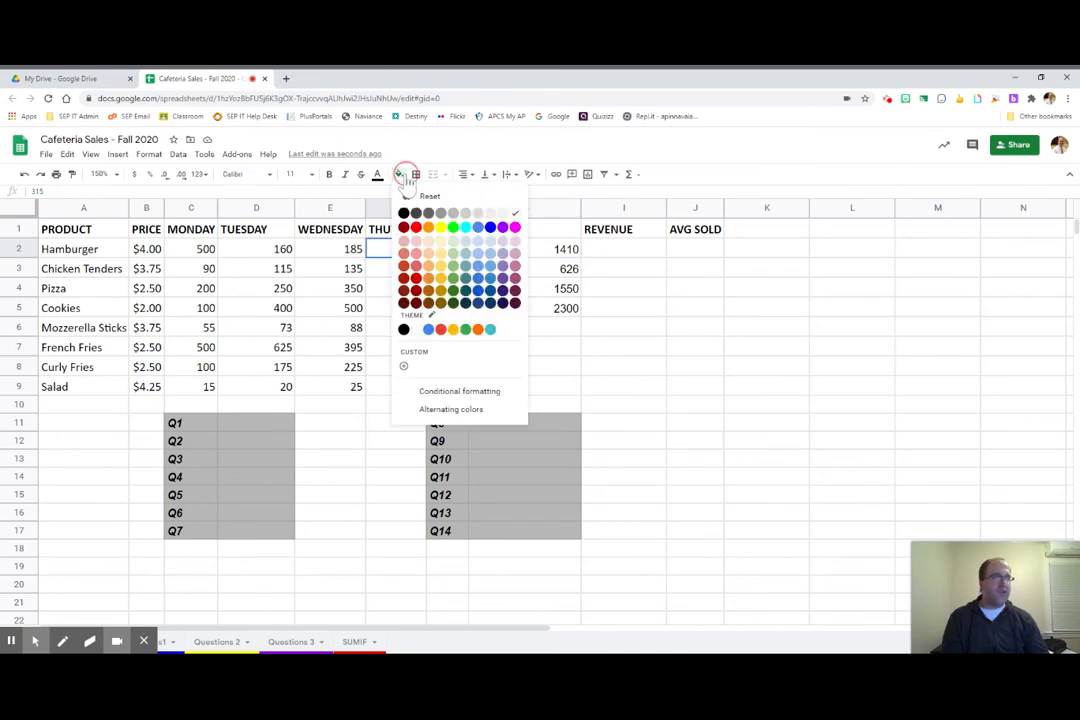
{"action": "left_click", "coordinate": [443, 228]}
{"action": "left_click", "coordinate": [378, 296]}
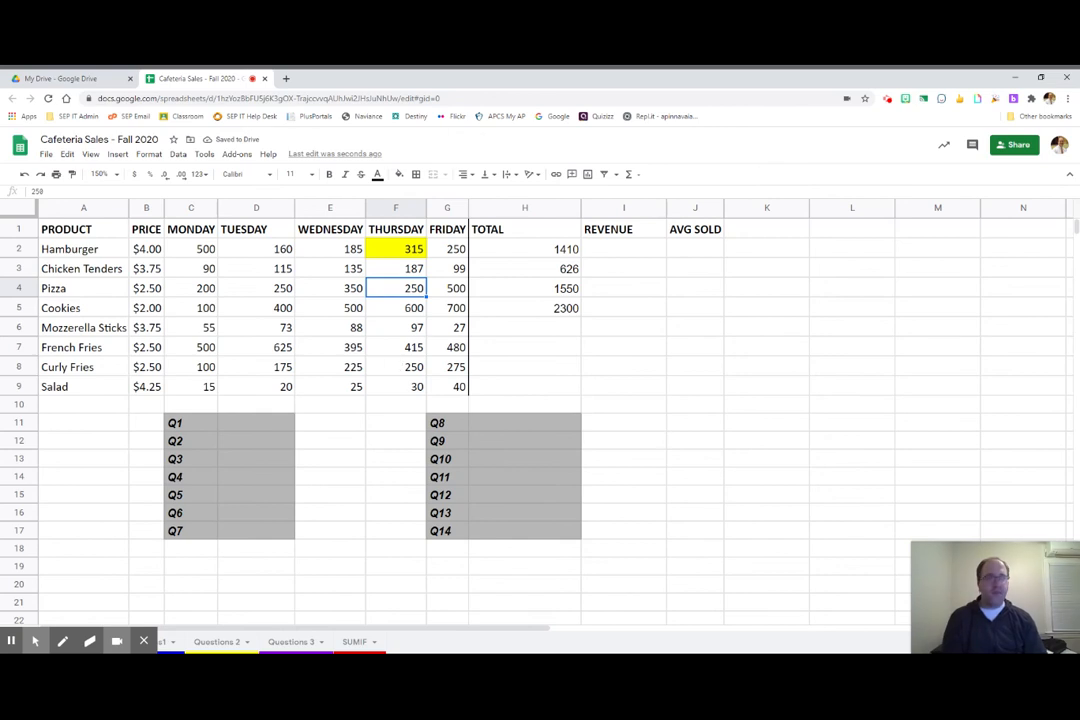
{"action": "left_click", "coordinate": [399, 252]}
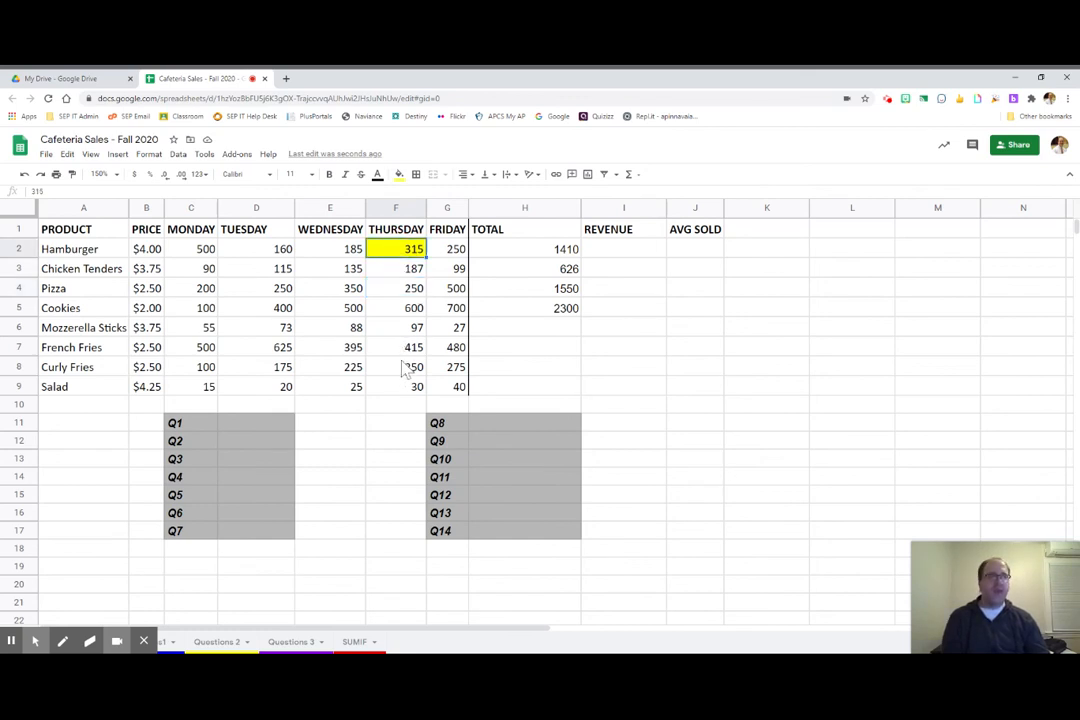
Step: Fill the empty cells K5 with orange, L9 with magenta and M5 with green
{"action": "left_click", "coordinate": [750, 312]}
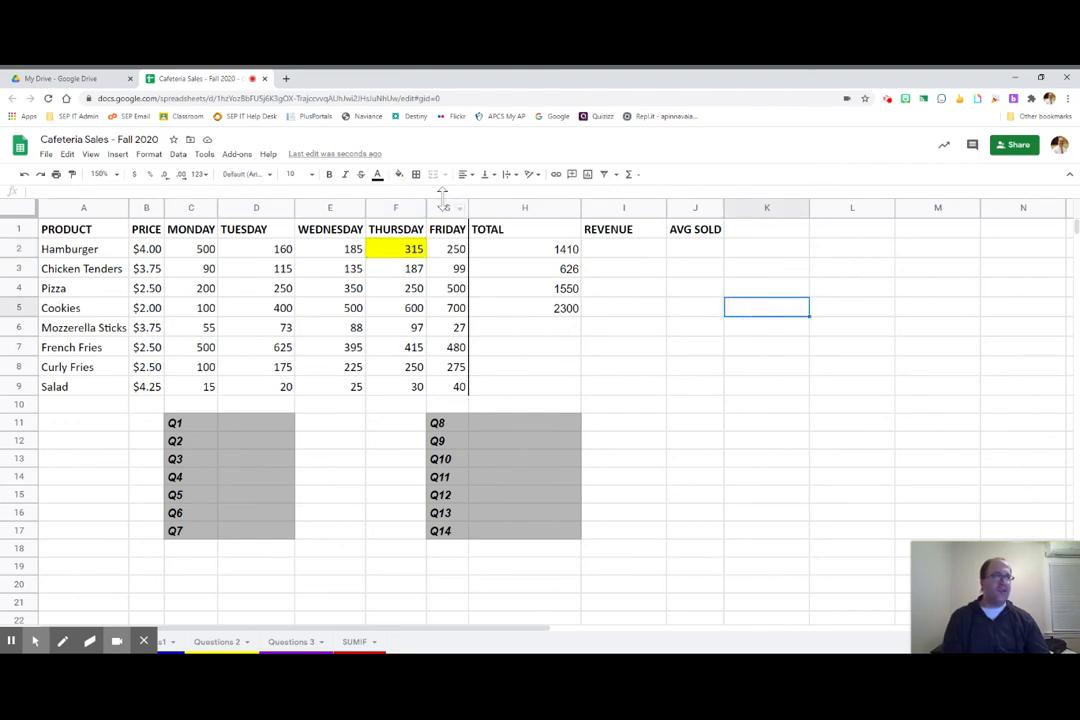
{"action": "left_click", "coordinate": [398, 174]}
{"action": "left_click", "coordinate": [428, 228]}
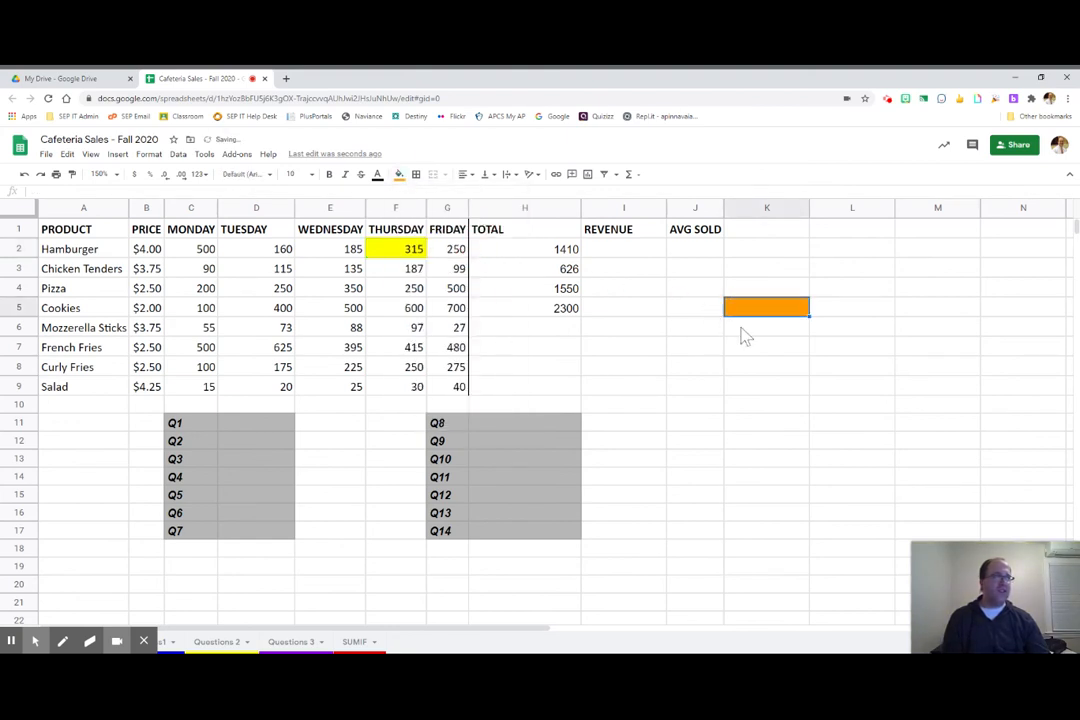
{"action": "left_click", "coordinate": [820, 386]}
{"action": "left_click", "coordinate": [399, 175]}
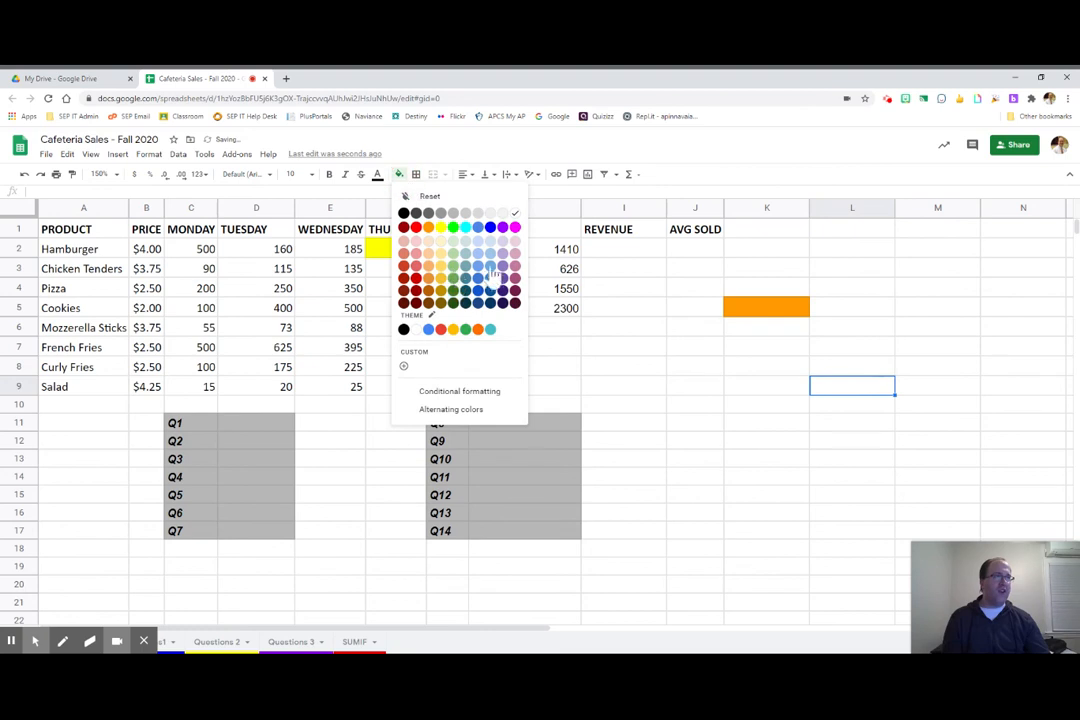
{"action": "left_click", "coordinate": [515, 228]}
{"action": "left_click", "coordinate": [948, 310]}
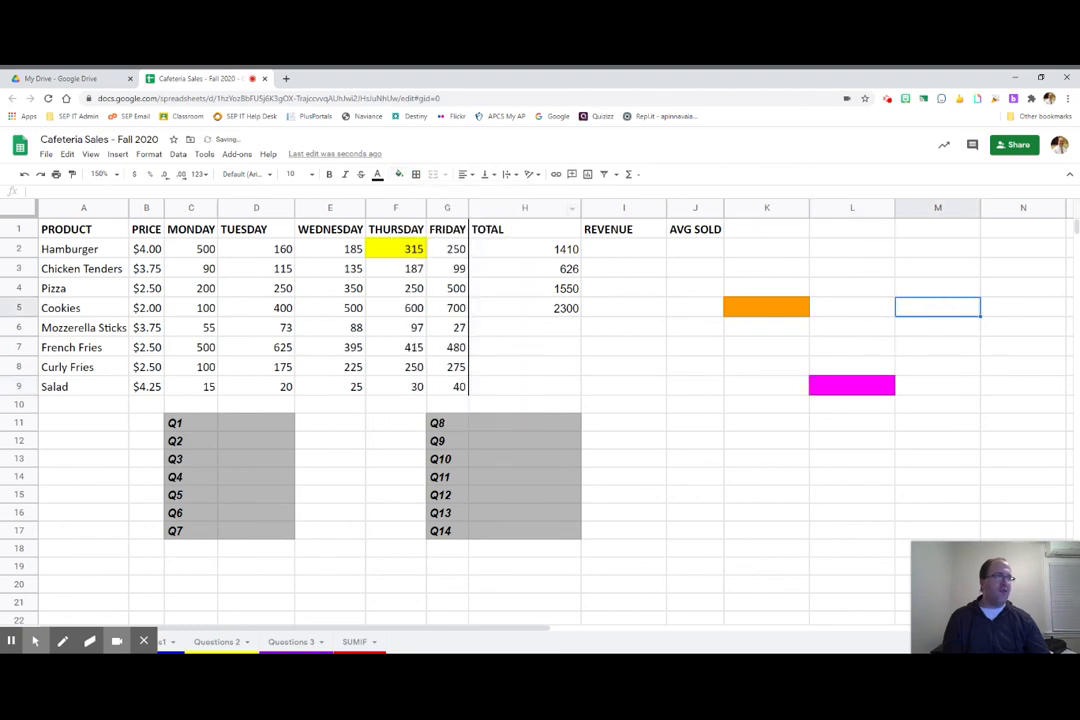
{"action": "left_click", "coordinate": [398, 174]}
{"action": "left_click", "coordinate": [453, 228]}
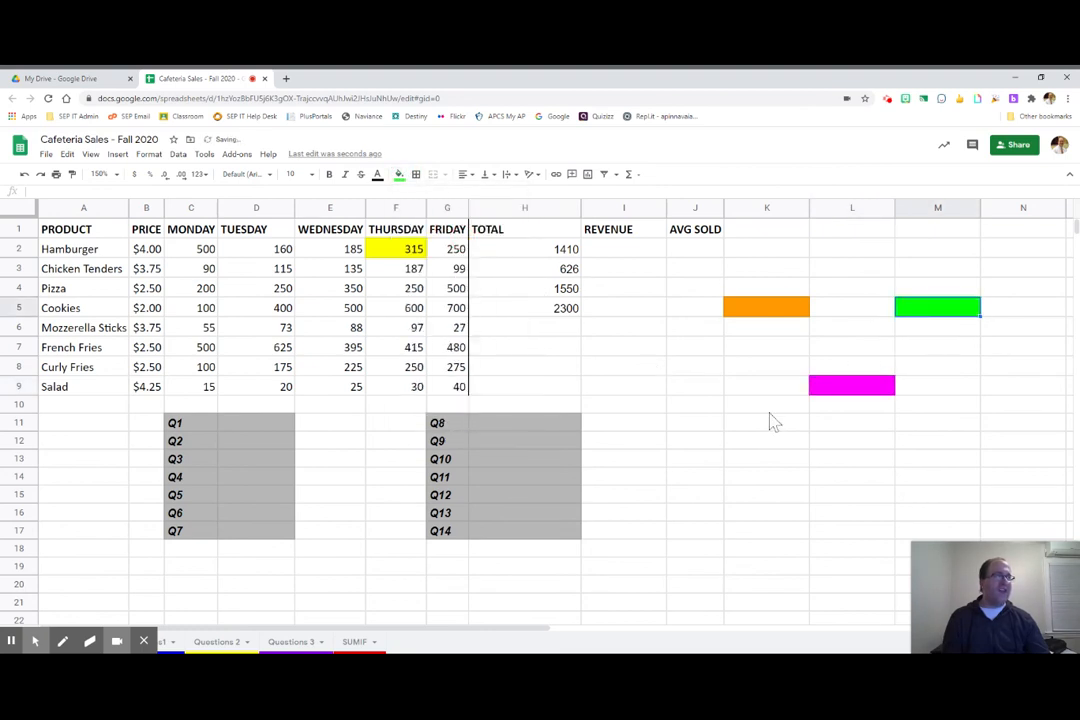
{"action": "left_click", "coordinate": [768, 405]}
Step: Reset the fill colors of the colored empty cells K5, M5 and L9
{"action": "left_click", "coordinate": [410, 249]}
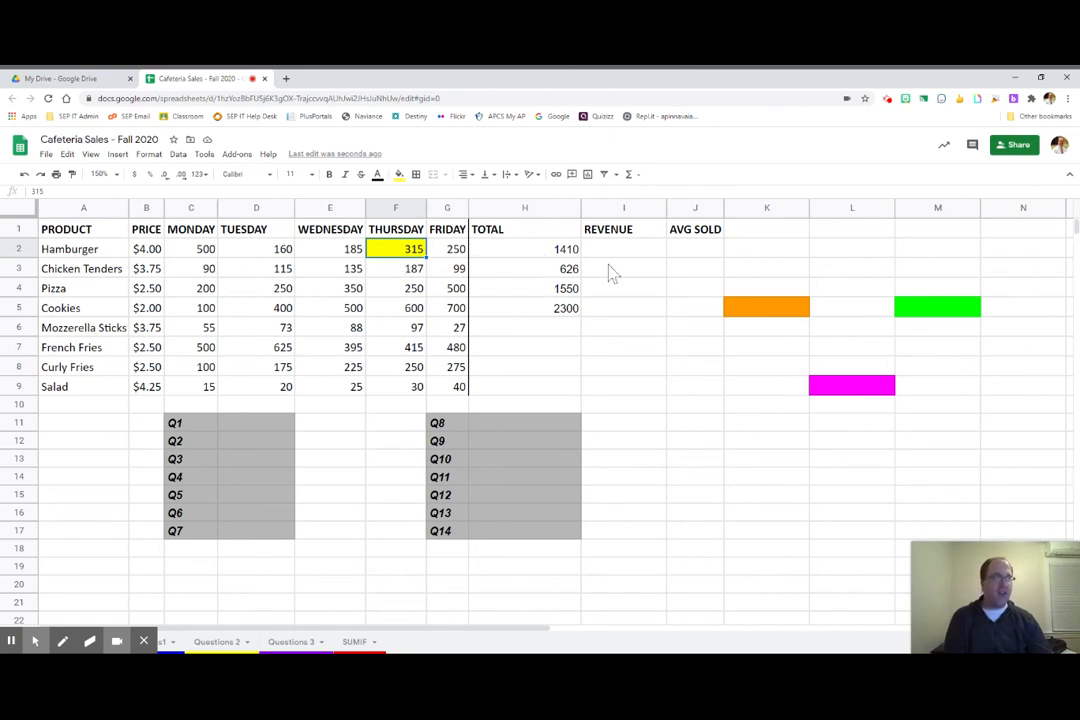
{"action": "left_click", "coordinate": [787, 314]}
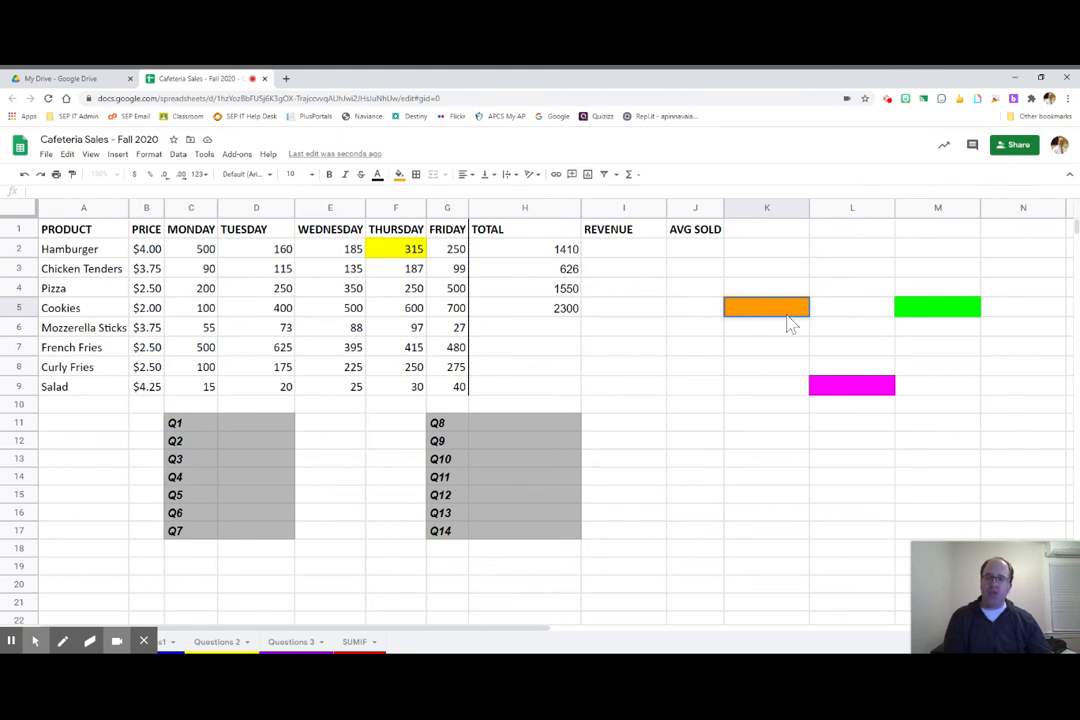
{"action": "key", "text": "Escape"}
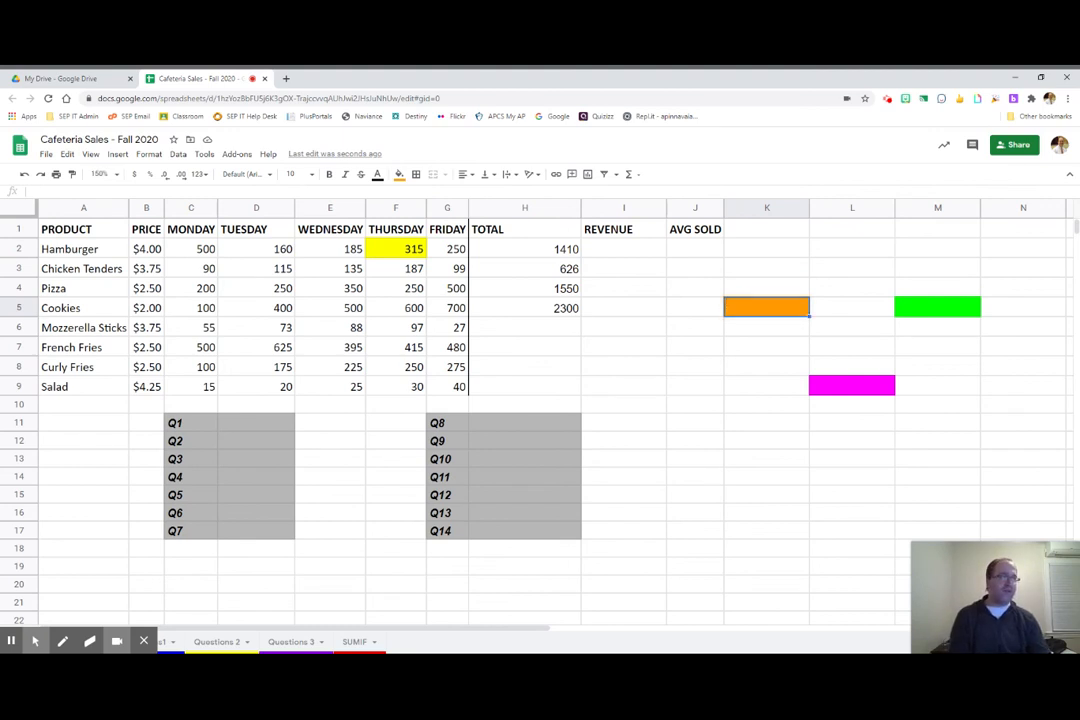
{"action": "mouse_move", "coordinate": [770, 288]}
{"action": "left_mouse_down"}
{"action": "mouse_move", "coordinate": [938, 388]}
{"action": "mouse_move", "coordinate": [781, 290]}
{"action": "left_mouse_up"}
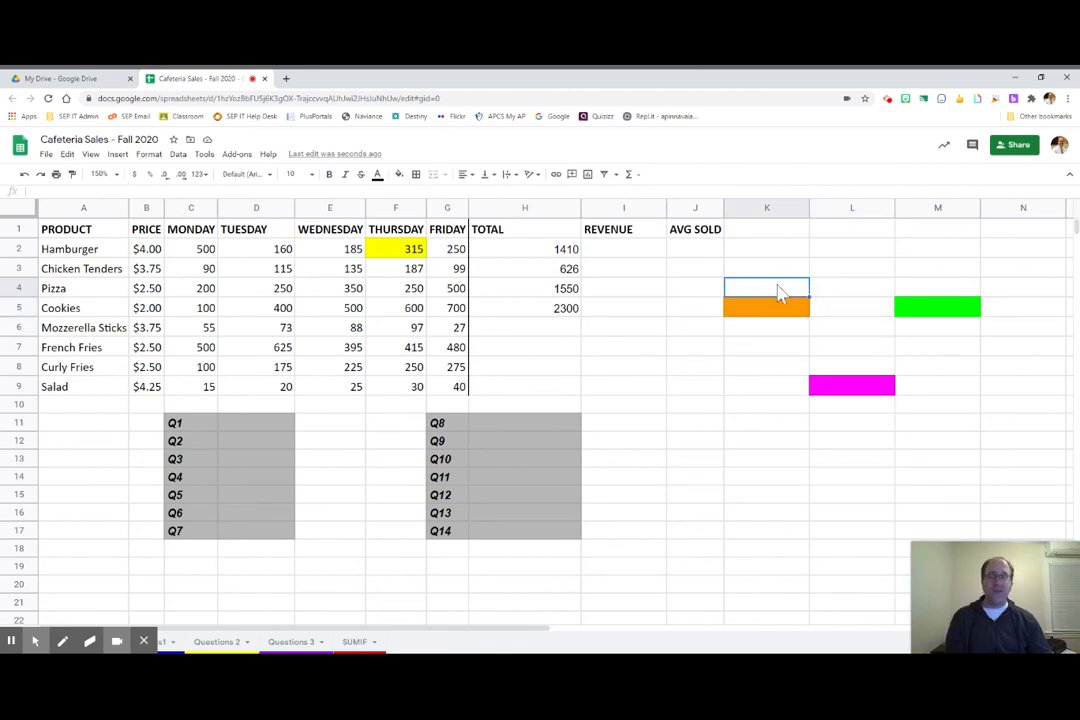
{"action": "left_click", "coordinate": [785, 310]}
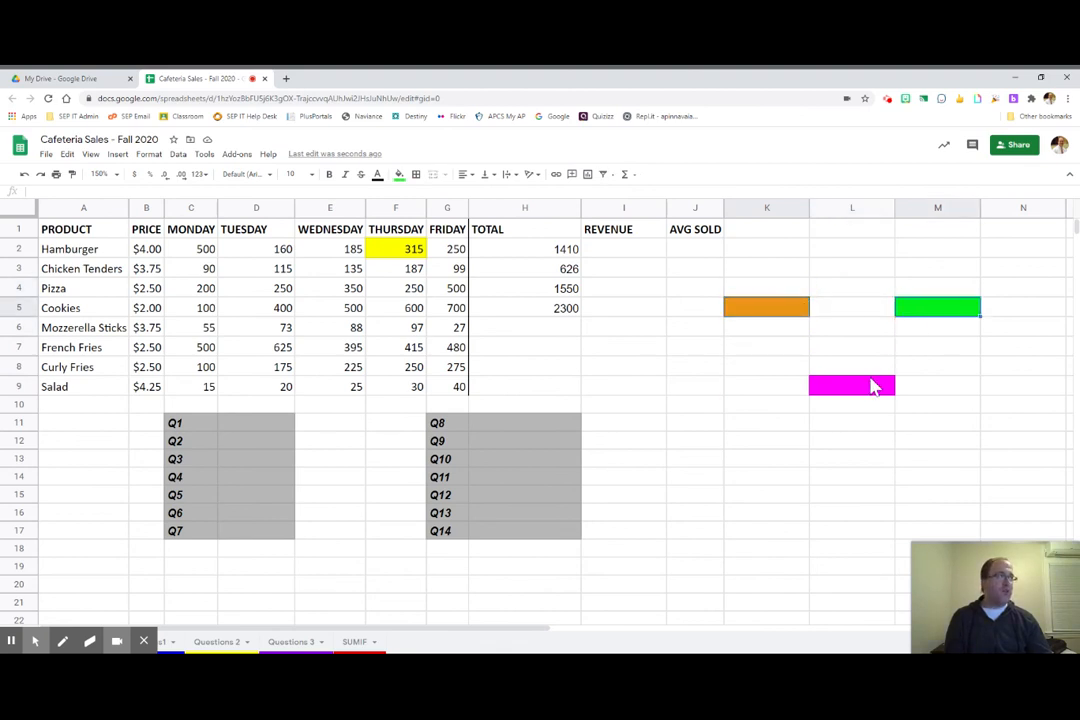
{"action": "left_click", "coordinate": [868, 372]}
{"action": "left_click", "coordinate": [399, 175]}
{"action": "left_click", "coordinate": [432, 198]}
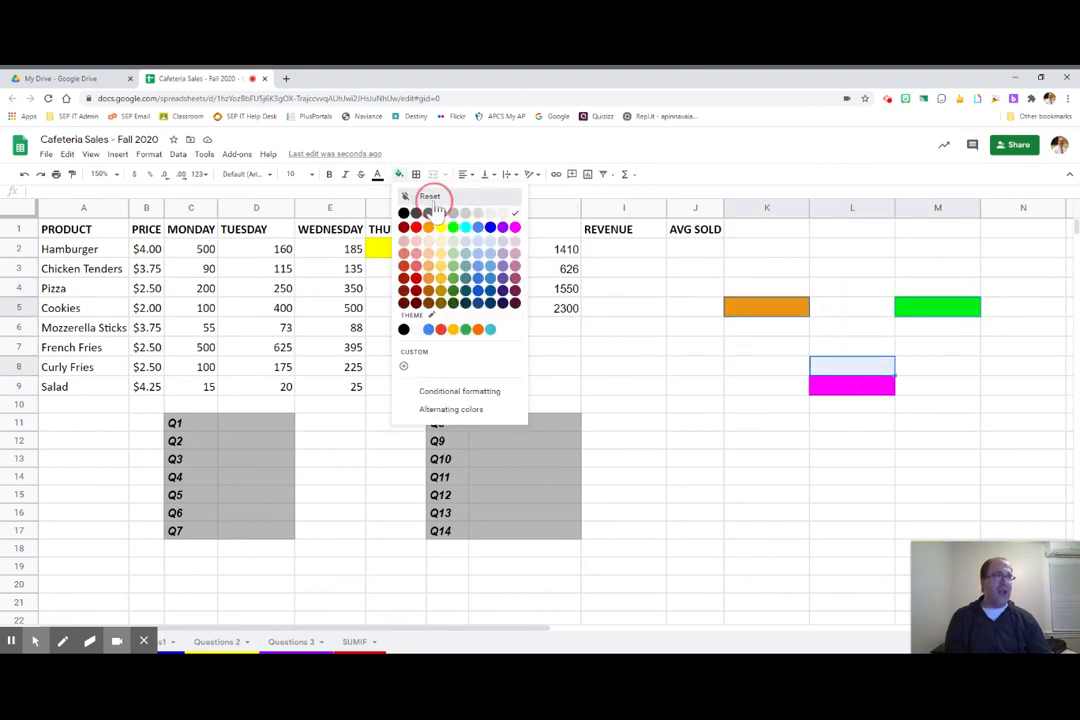
{"action": "left_click", "coordinate": [850, 390]}
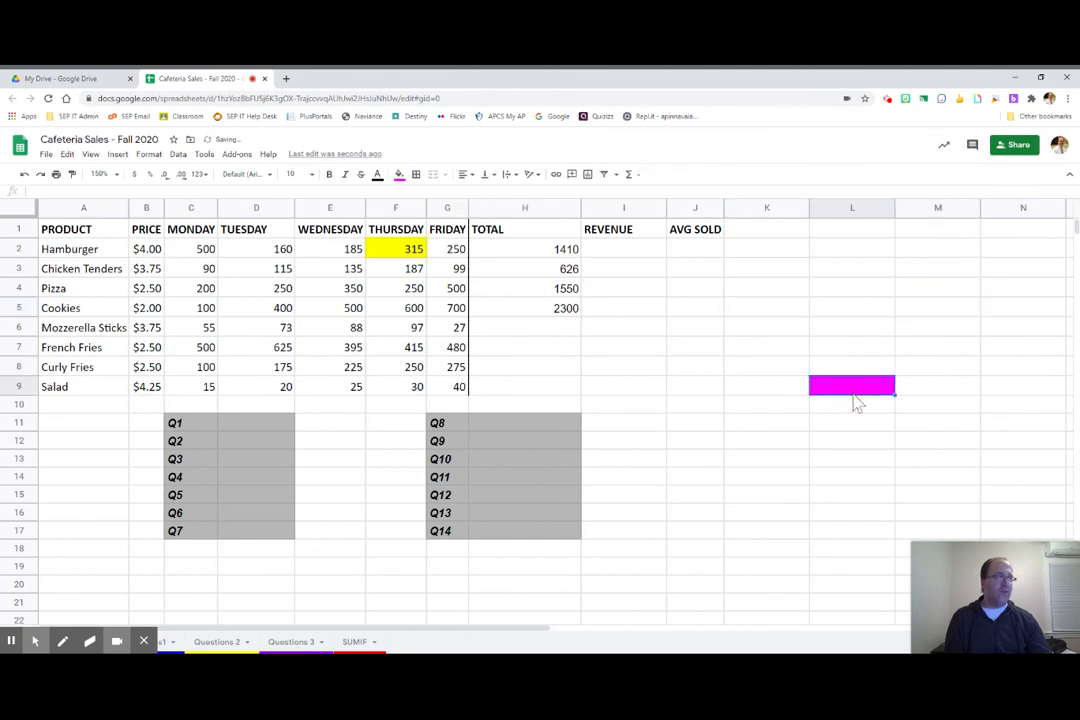
{"action": "left_click", "coordinate": [399, 175]}
{"action": "left_click", "coordinate": [432, 198]}
{"action": "left_click", "coordinate": [728, 408]}
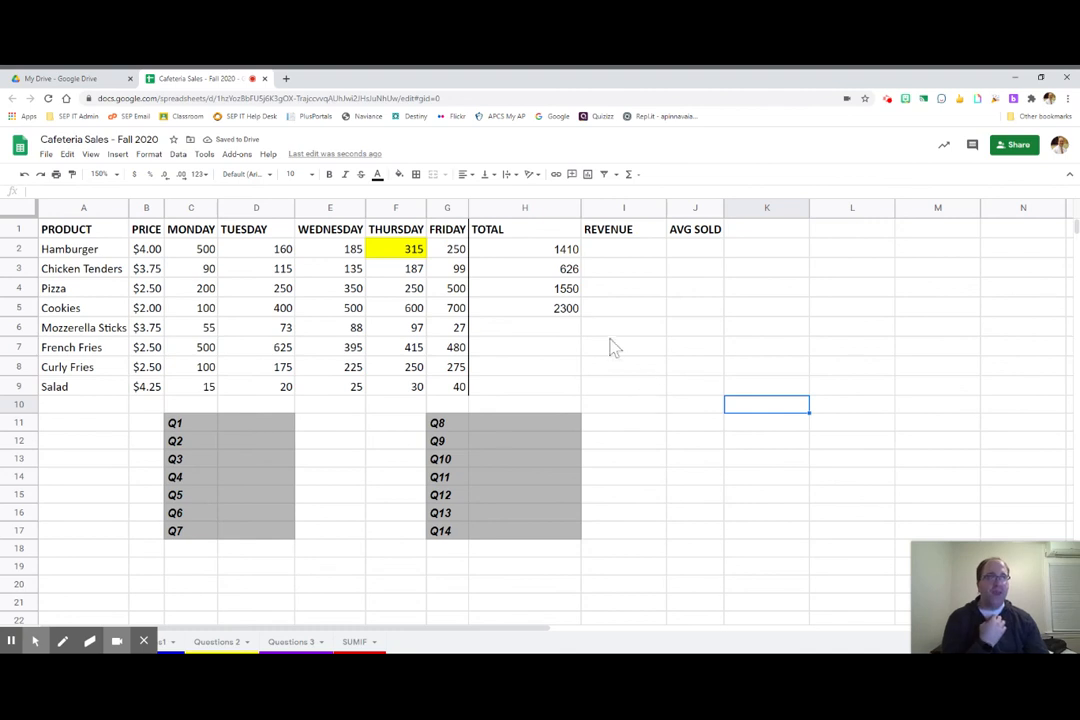
Step: Review the number-based formula behind the Hamburger total in H2 after its Thursday value was updated
{"action": "double_click", "coordinate": [556, 250]}
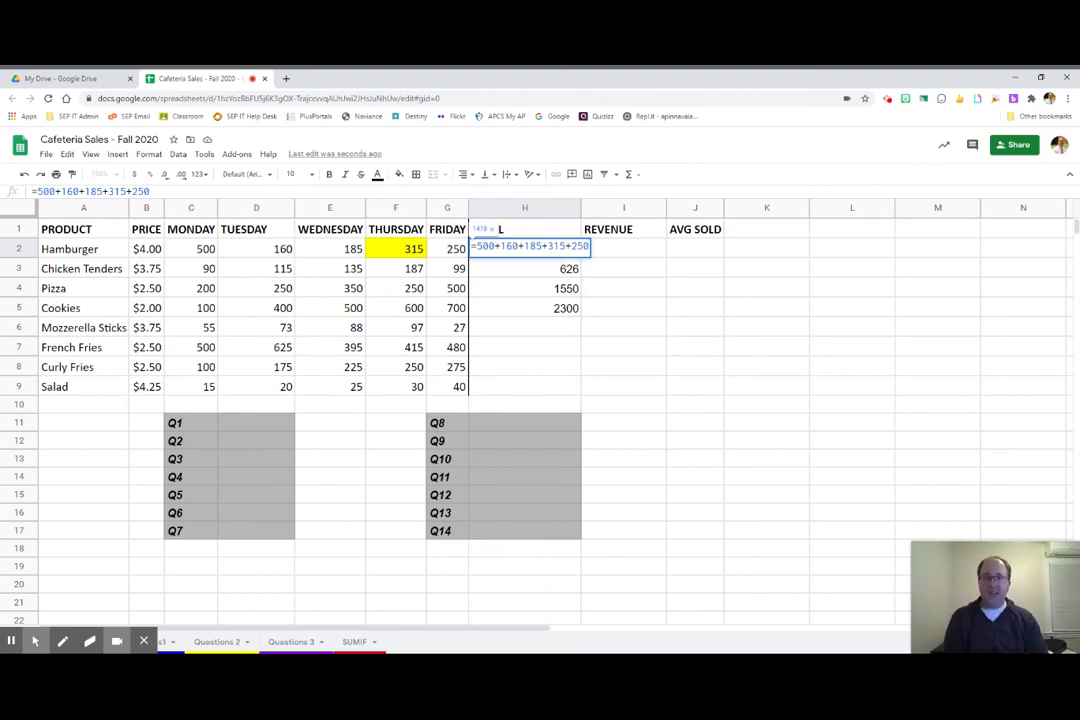
{"action": "left_click", "coordinate": [695, 278]}
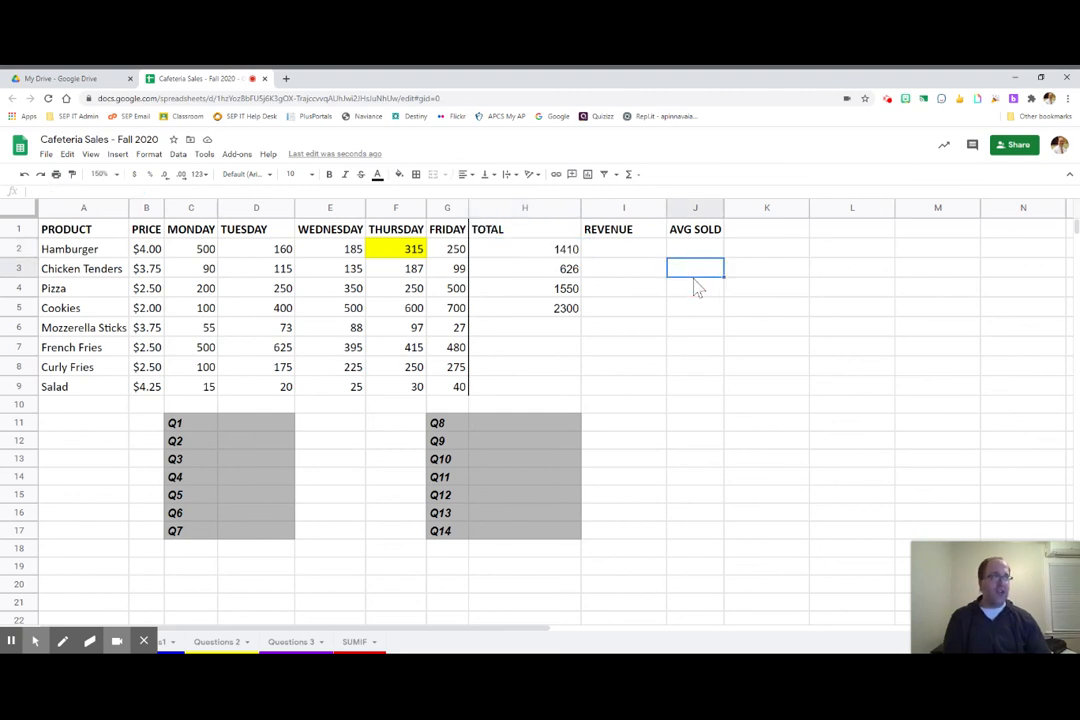
{"action": "type", "text": "="}
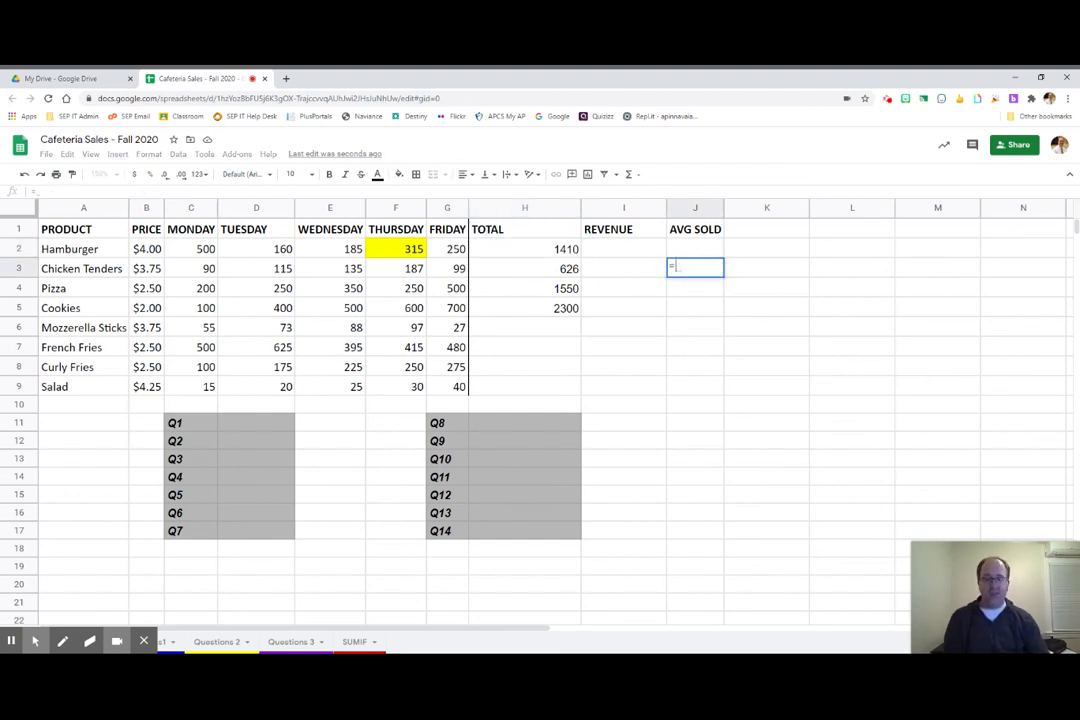
{"action": "key", "text": "Escape"}
{"action": "left_click", "coordinate": [500, 250]}
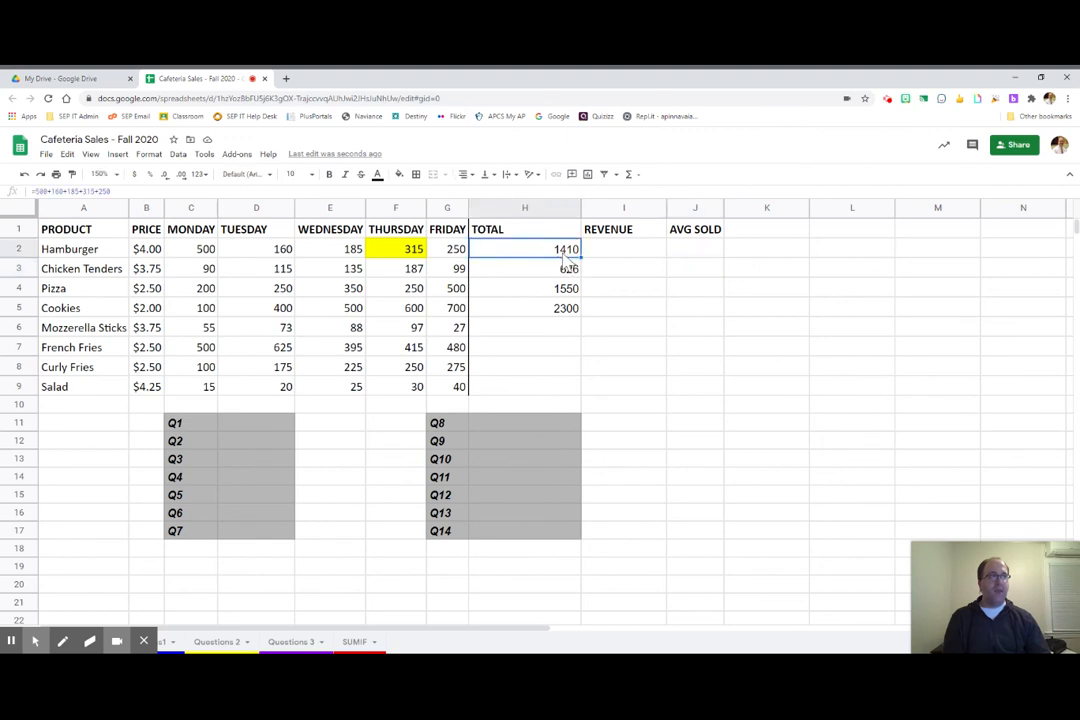